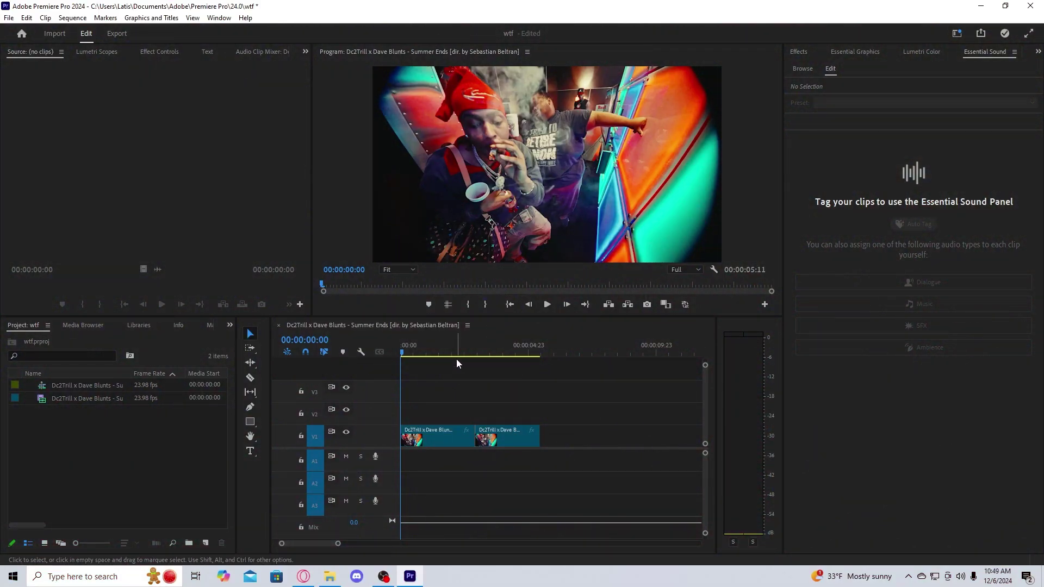
Export the first clip's last frame, at 00:00:02:21, as a PNG named 1 on the desktop
left_click(454, 354)
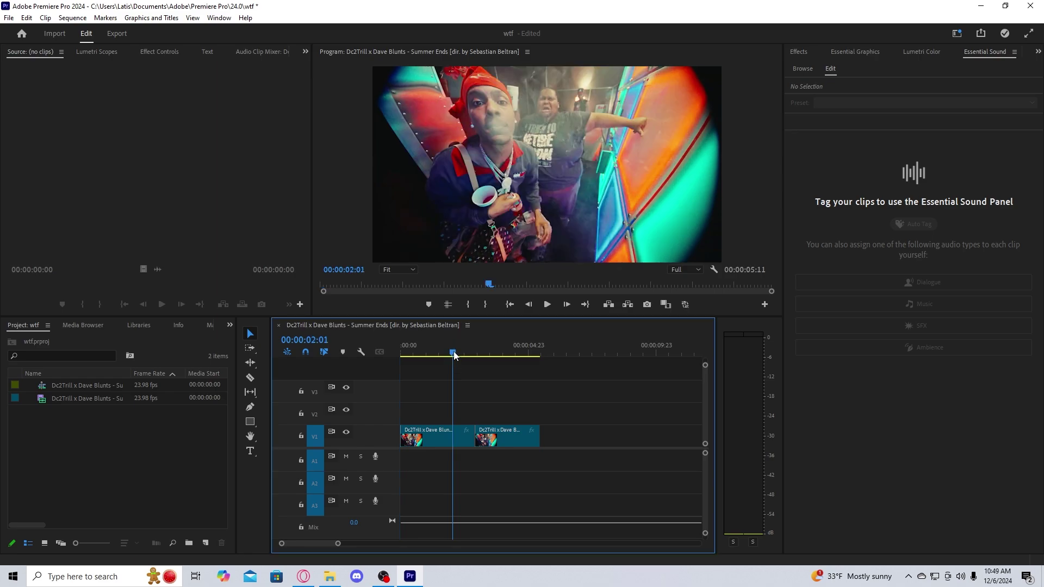
mouse_move(454, 355)
left_mouse_down()
mouse_move(483, 355)
mouse_move(475, 356)
left_mouse_up()
left_click_drag(337, 544, 318, 549)
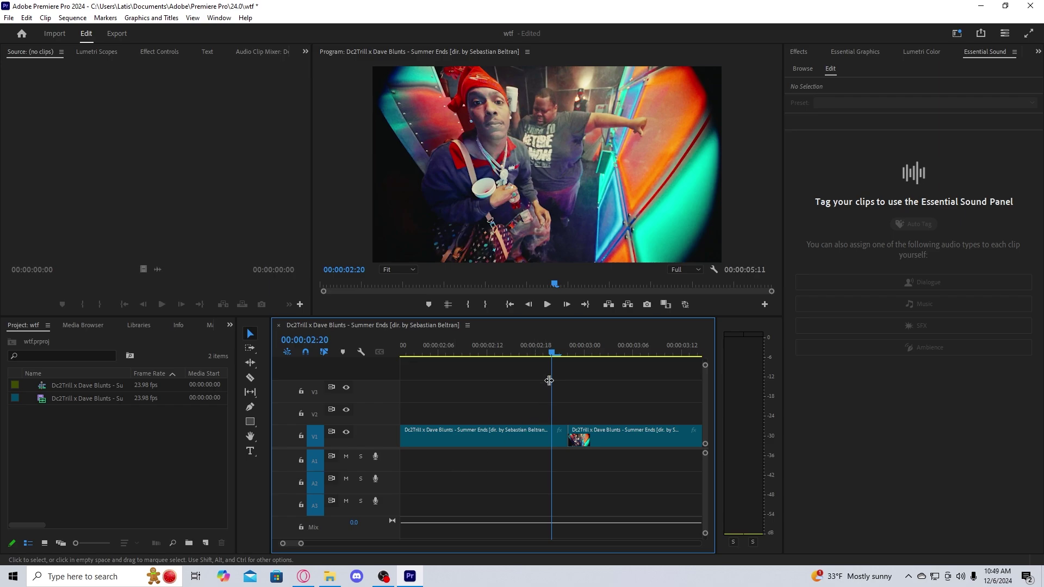
left_click_drag(571, 354, 563, 358)
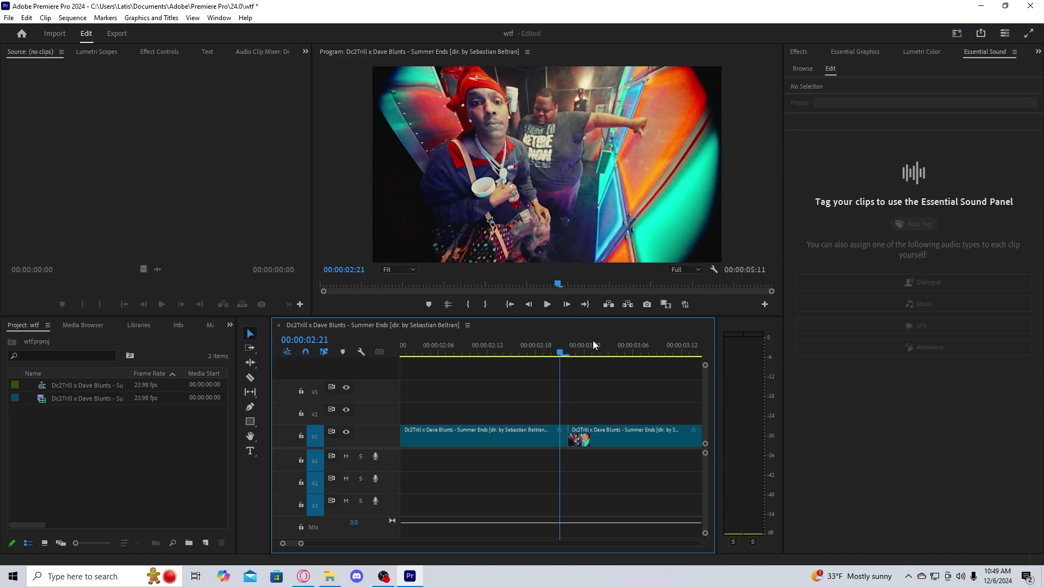
left_click(646, 305)
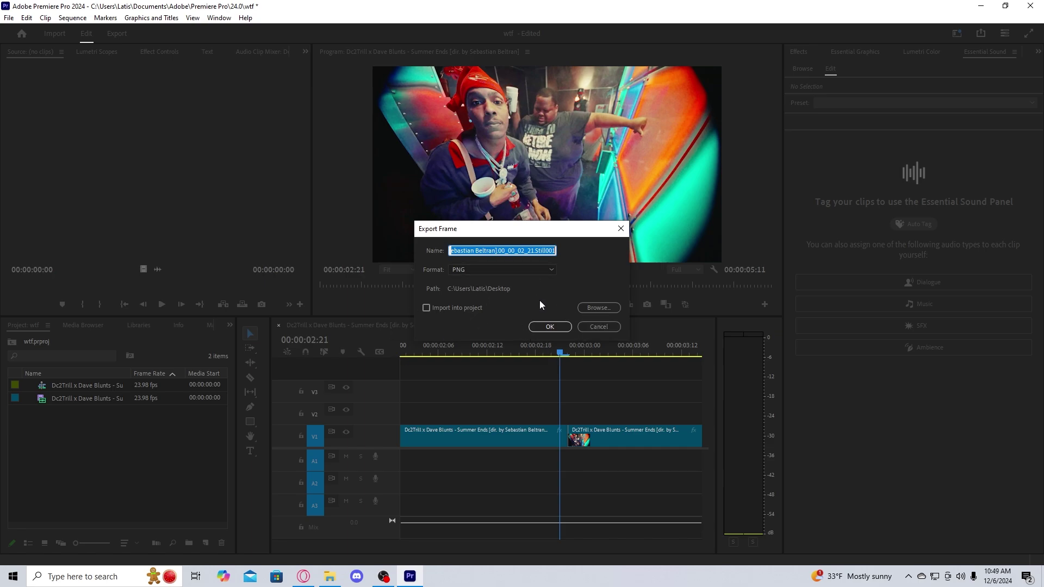
type("1")
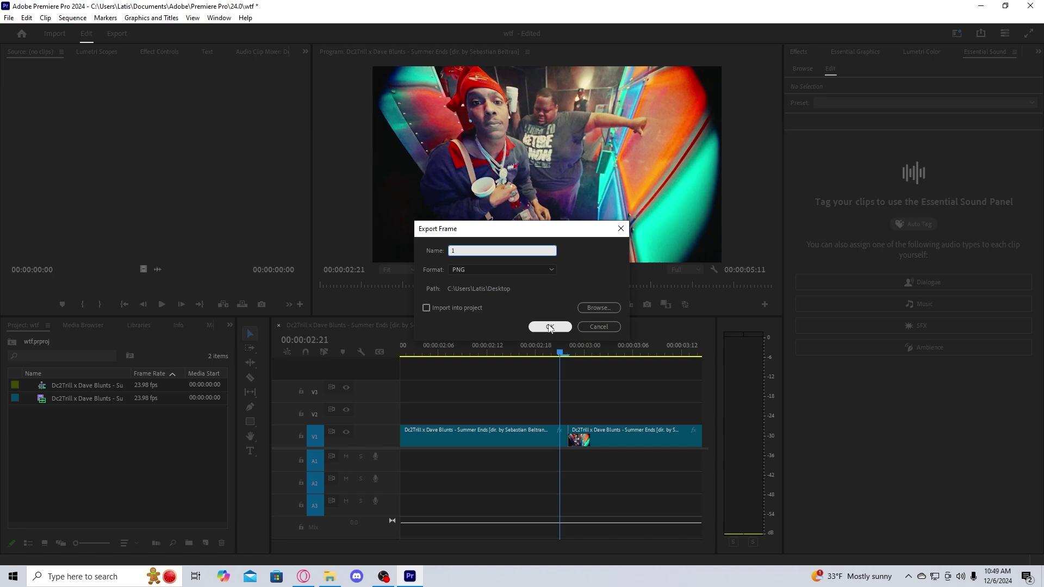
left_click(550, 327)
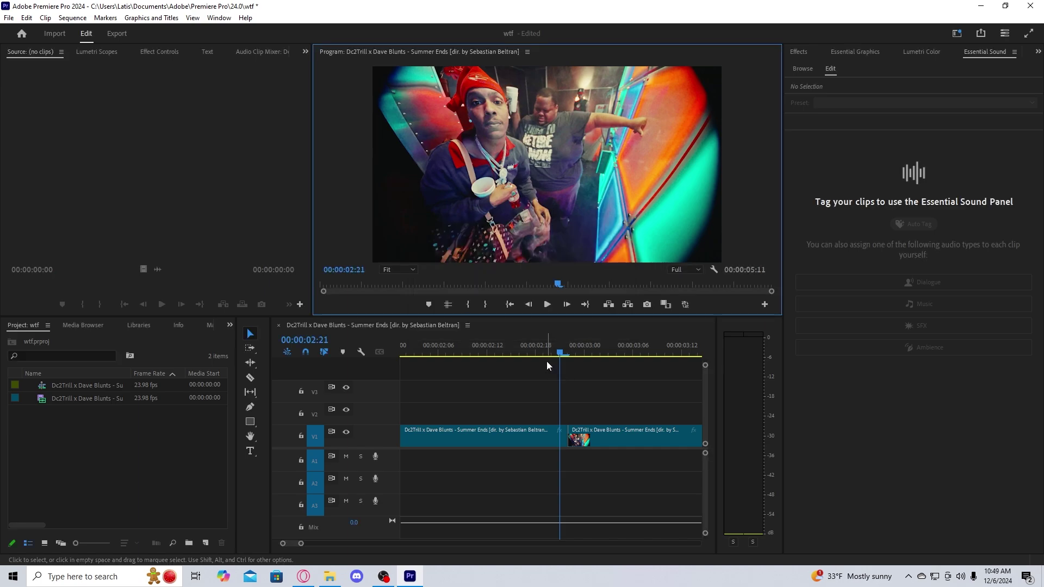
Export the frame at 00:00:02:23, near the second clip's start, as a PNG named 2 on the desktop
left_click(571, 352)
left_click(577, 353)
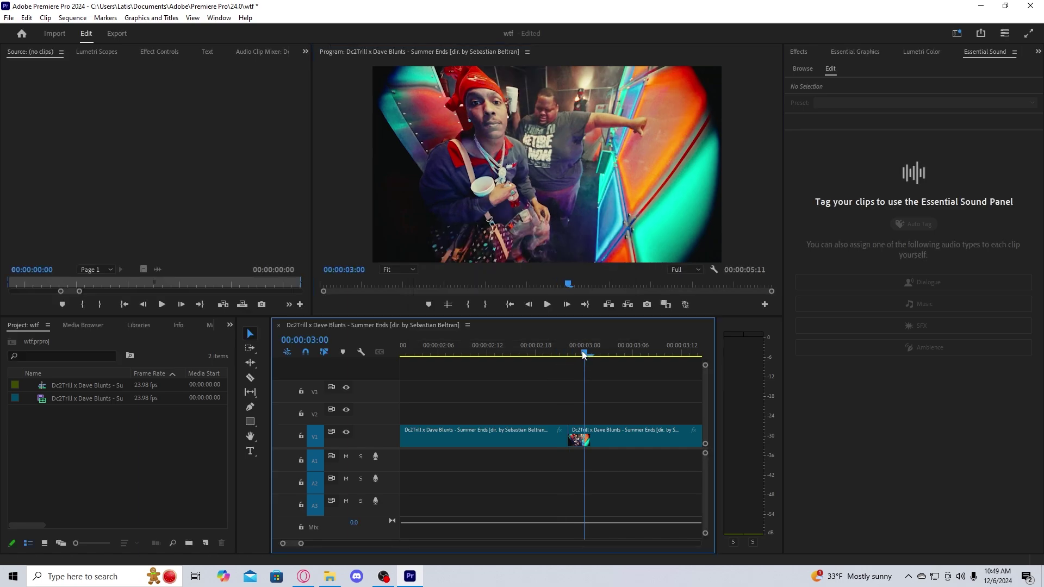
left_click_drag(571, 356, 576, 354)
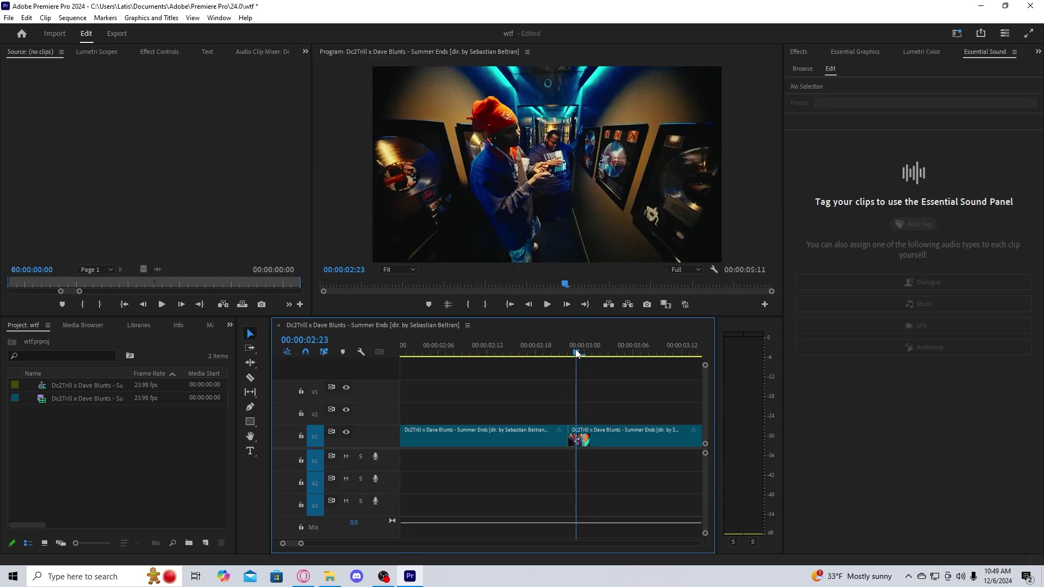
key("ctrl+shift+e")
type("2")
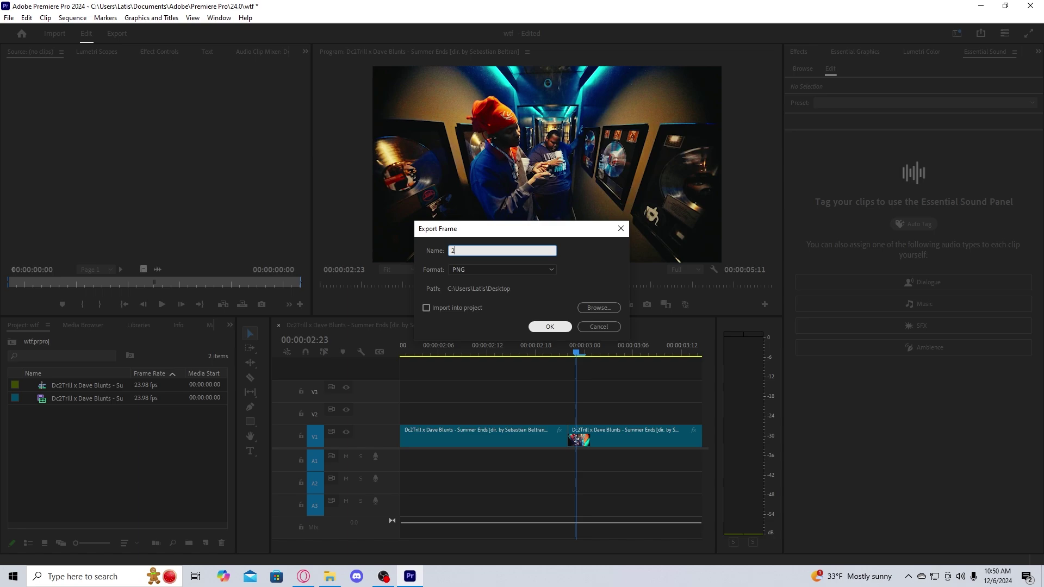
left_click(550, 327)
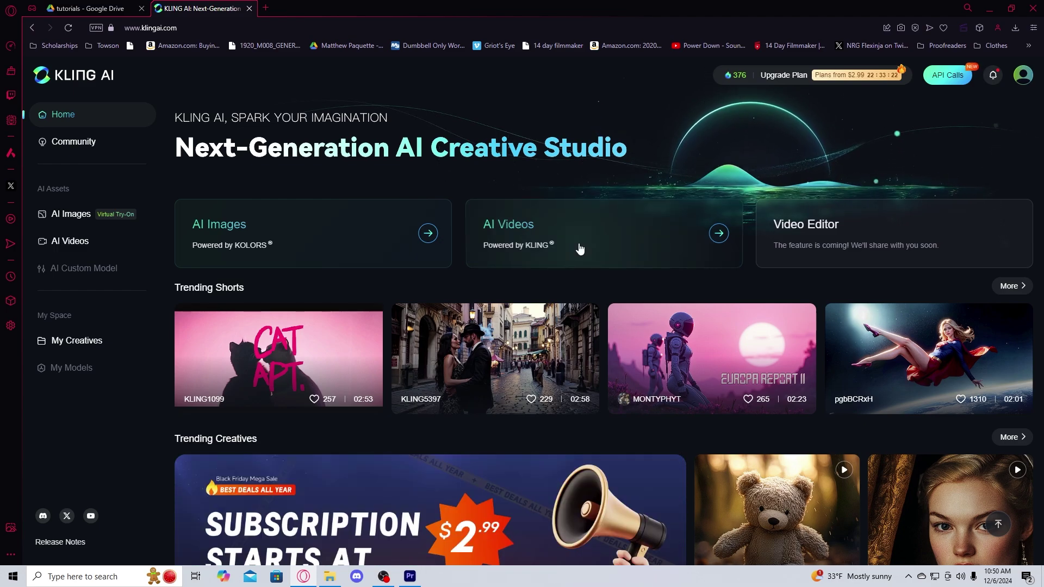
In Kling AI's image-to-video generator, load desktop image 1 as the start frame and image 2 as the end frame
left_click(579, 248)
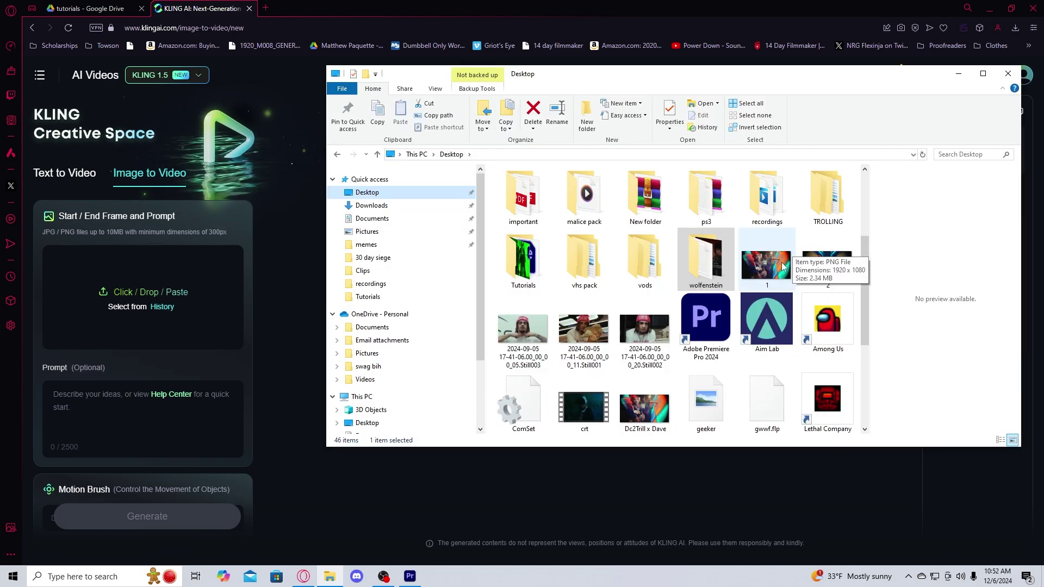
left_click_drag(782, 267, 121, 305)
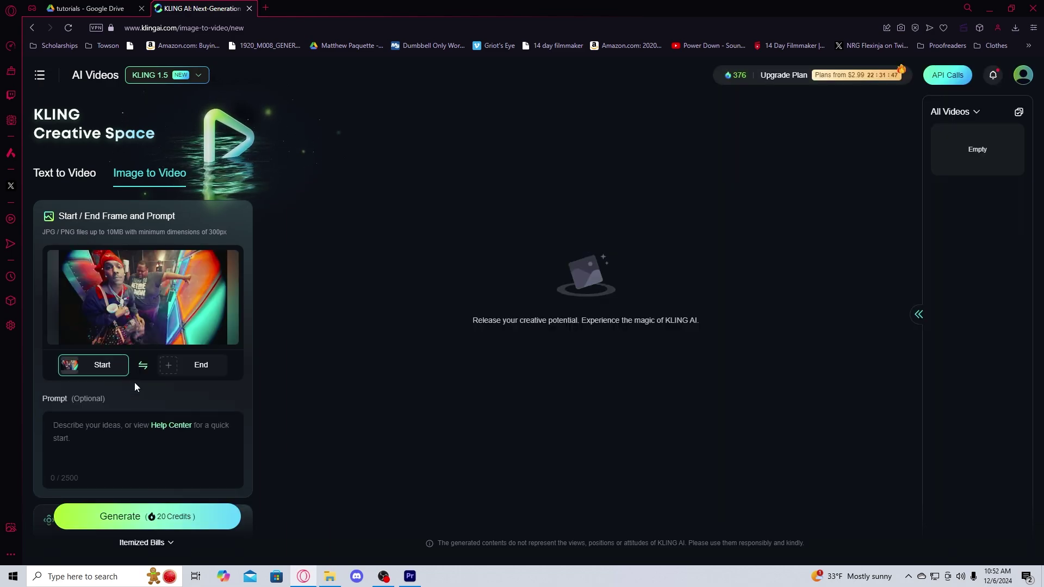
left_click(200, 368)
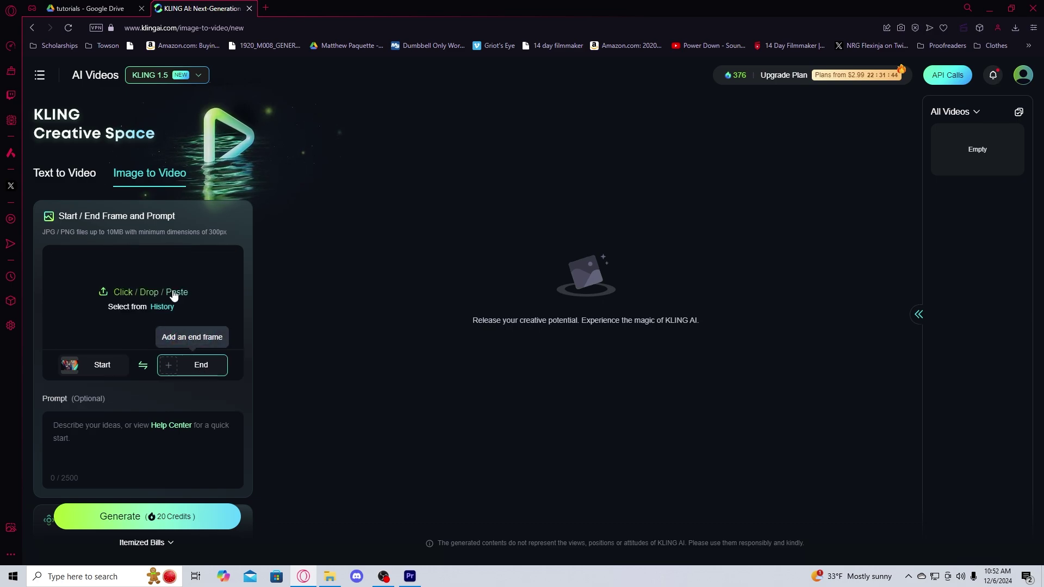
left_click(330, 577)
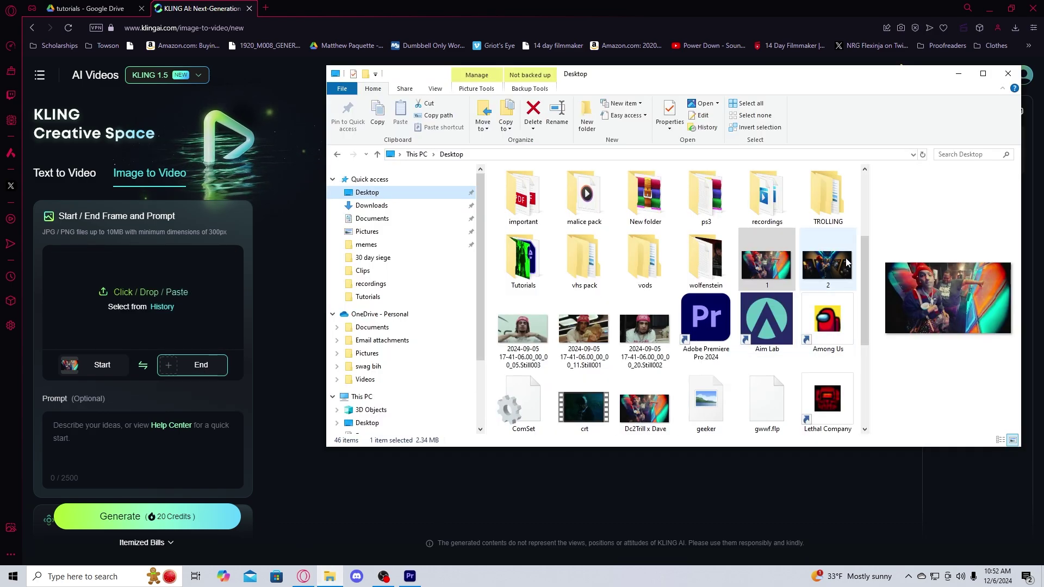
left_click_drag(847, 263, 142, 313)
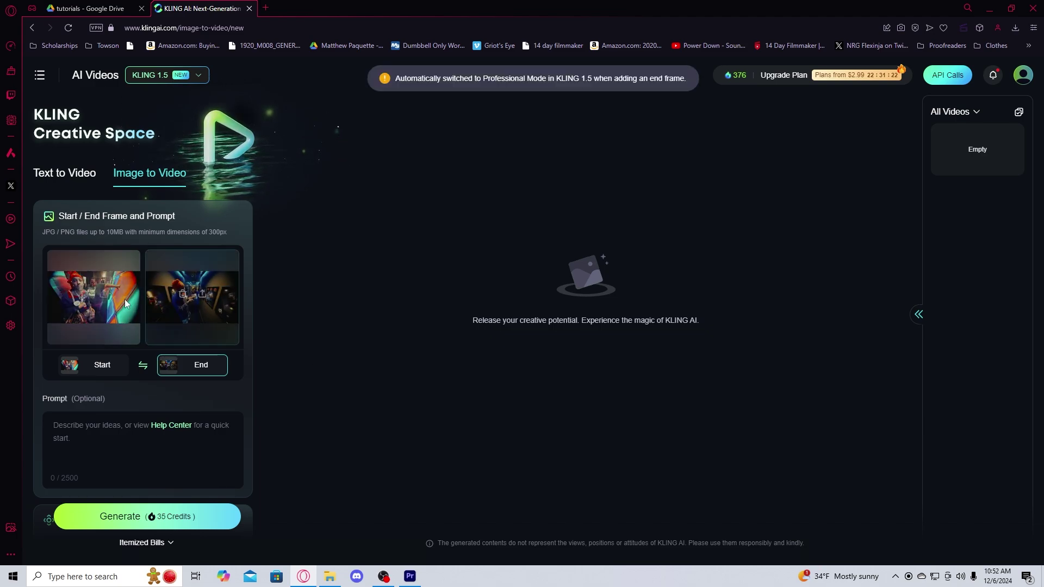
Generate a single 5-second Professional Mode video from the start and end frames without a prompt
scroll(197, 325, "down", 4)
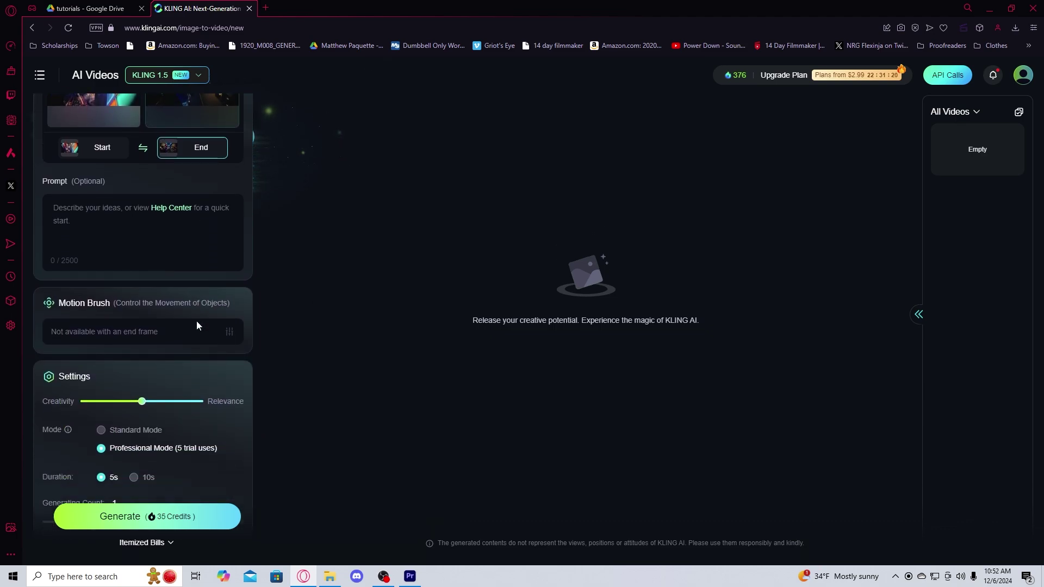
scroll(236, 354, "down", 3)
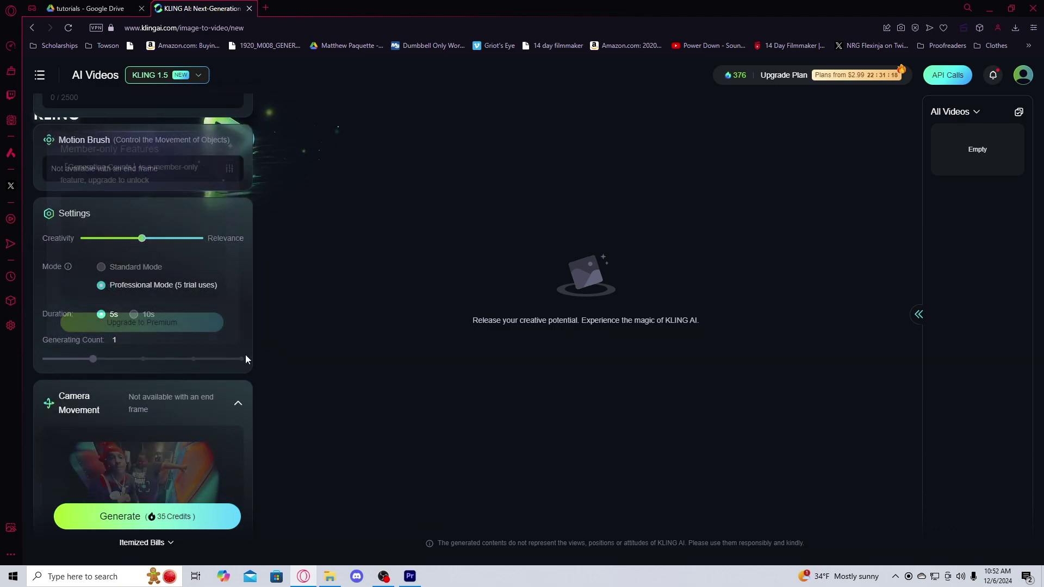
scroll(179, 474, "down", 4)
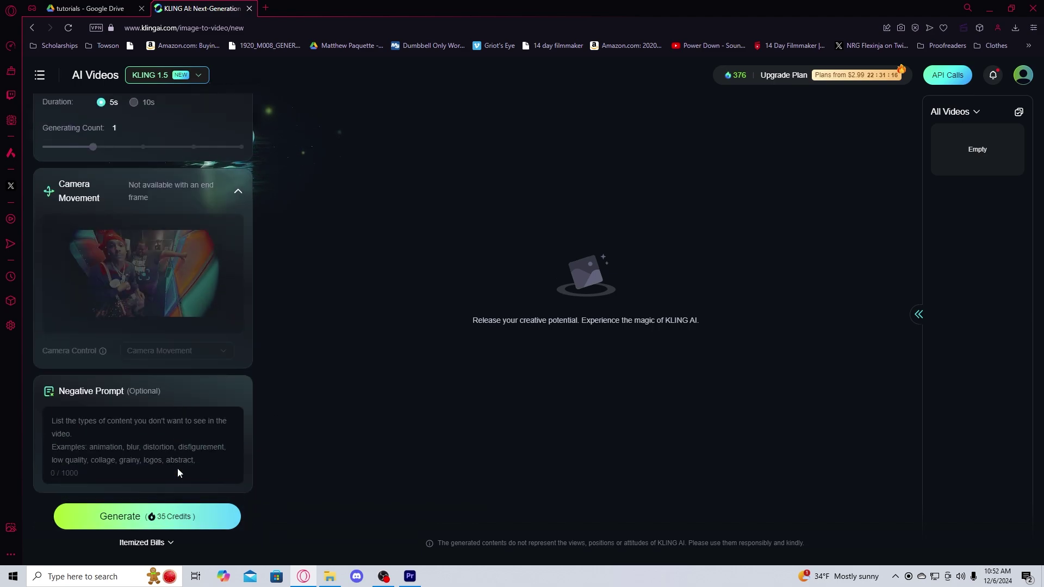
left_click(161, 521)
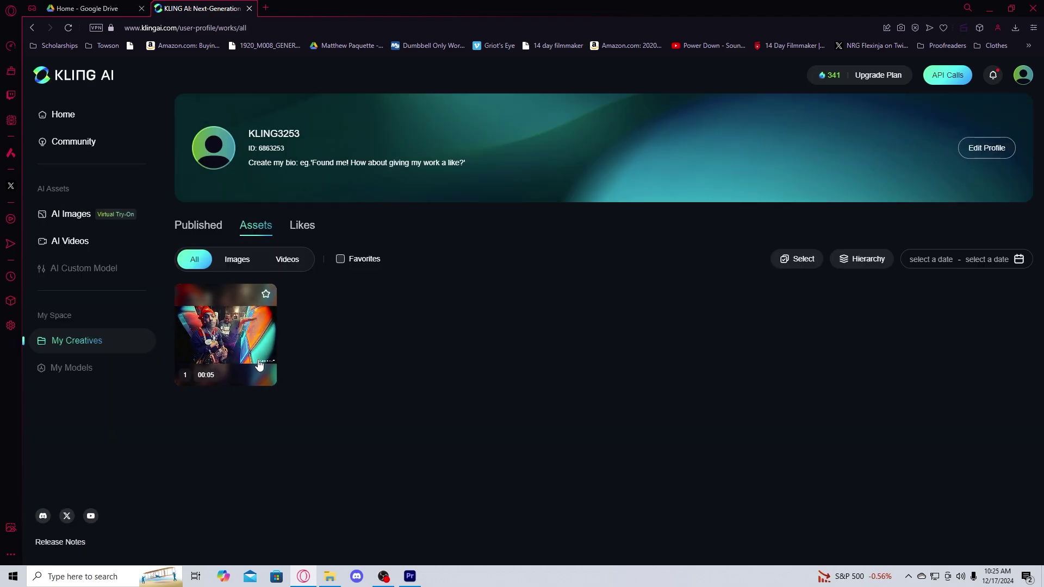
Open the generated 5-second video from the creations in Kling AI, review it with its settings, and download it
left_click(259, 363)
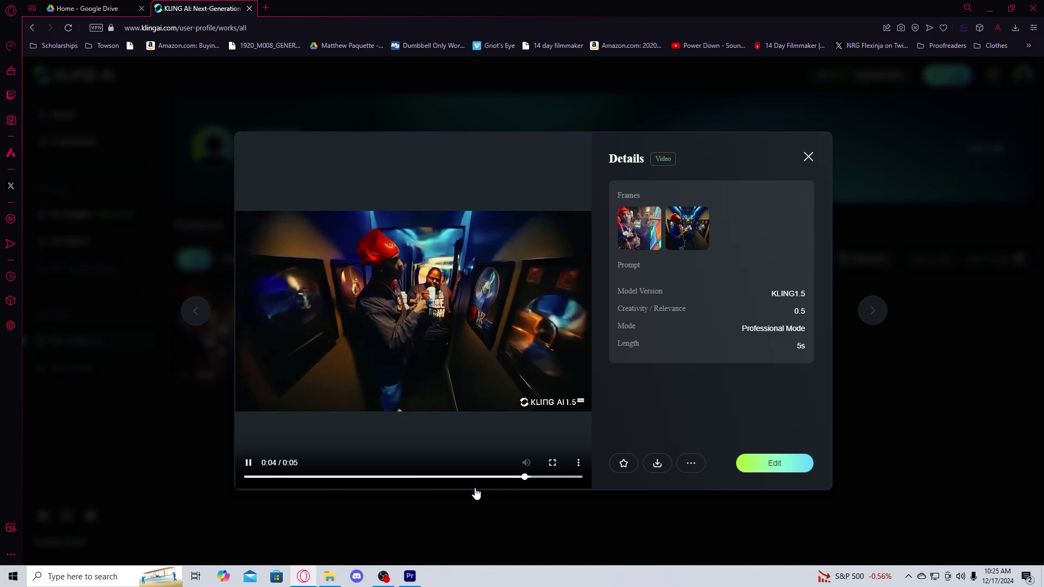
mouse_move(659, 467)
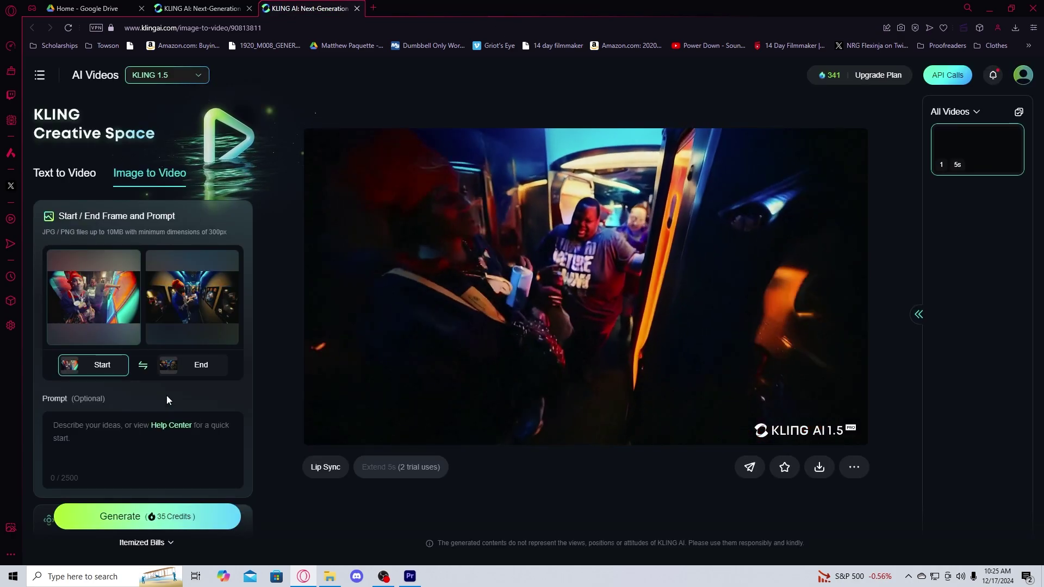
scroll(168, 370, "down", 5)
scroll(191, 376, "up", 1)
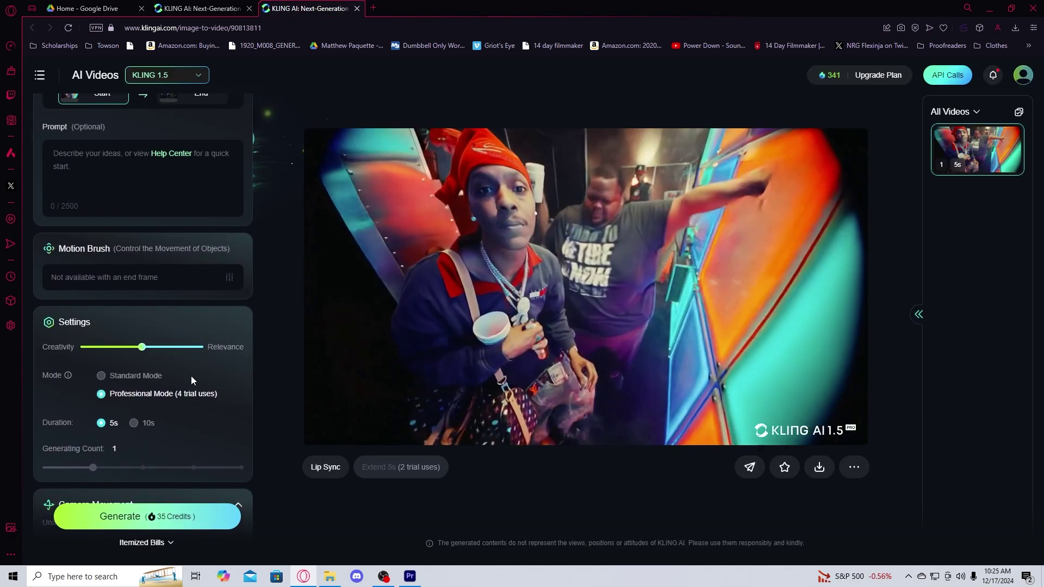
scroll(191, 376, "down", 6)
scroll(189, 375, "up", 10)
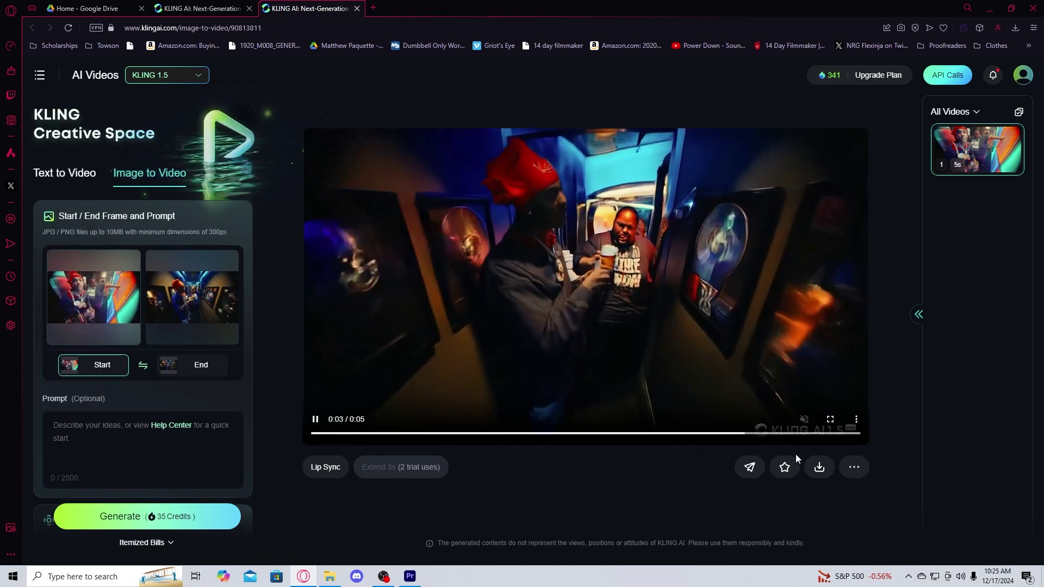
mouse_move(820, 468)
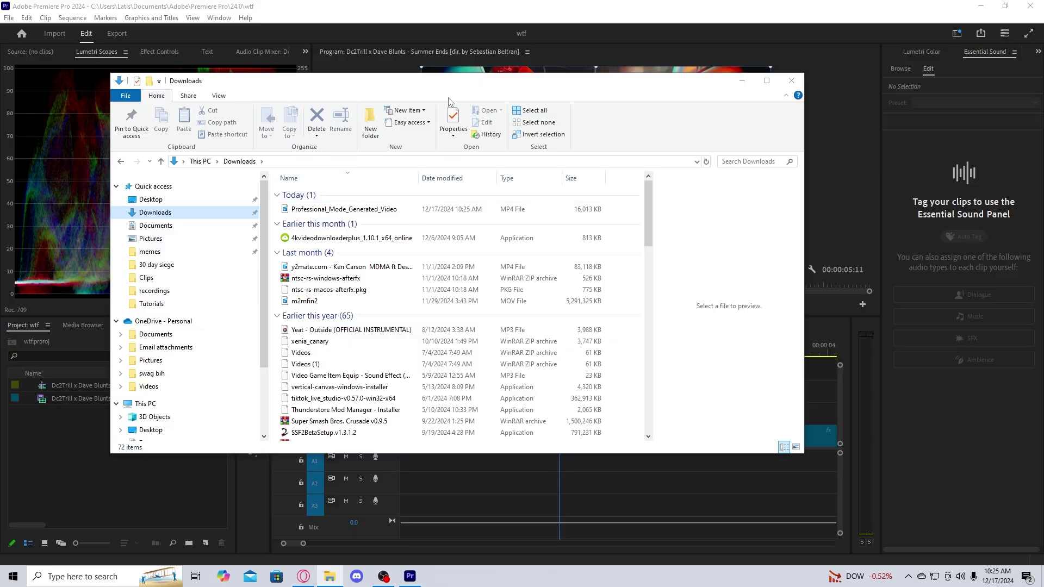
Switch to Premiere Pro and place the downloaded Professional_Mode_Generated_Video on track V2, near the cut between the two V1 clips
left_click_drag(481, 86, 288, 103)
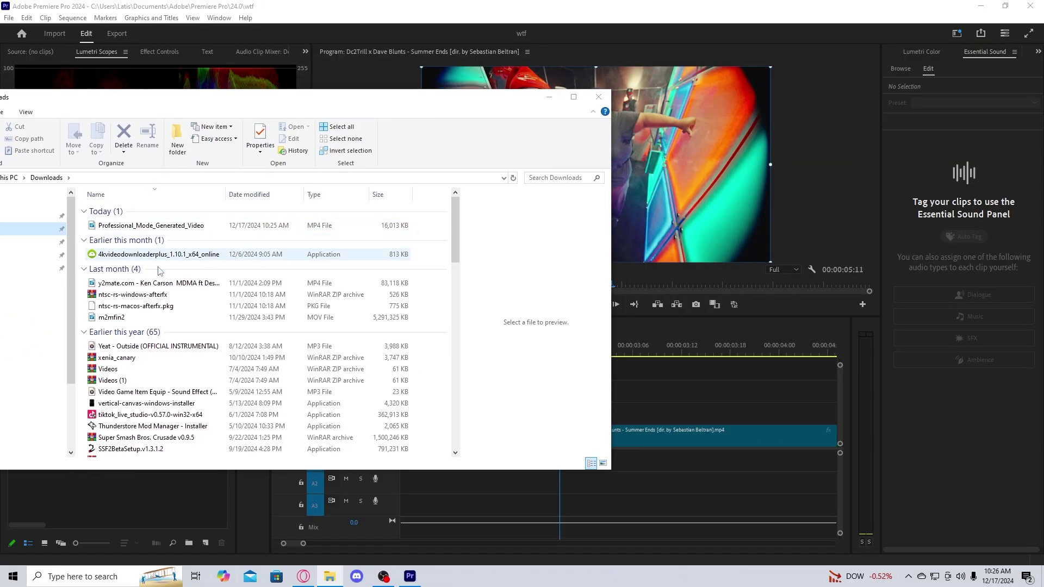
left_click_drag(340, 226, 560, 414)
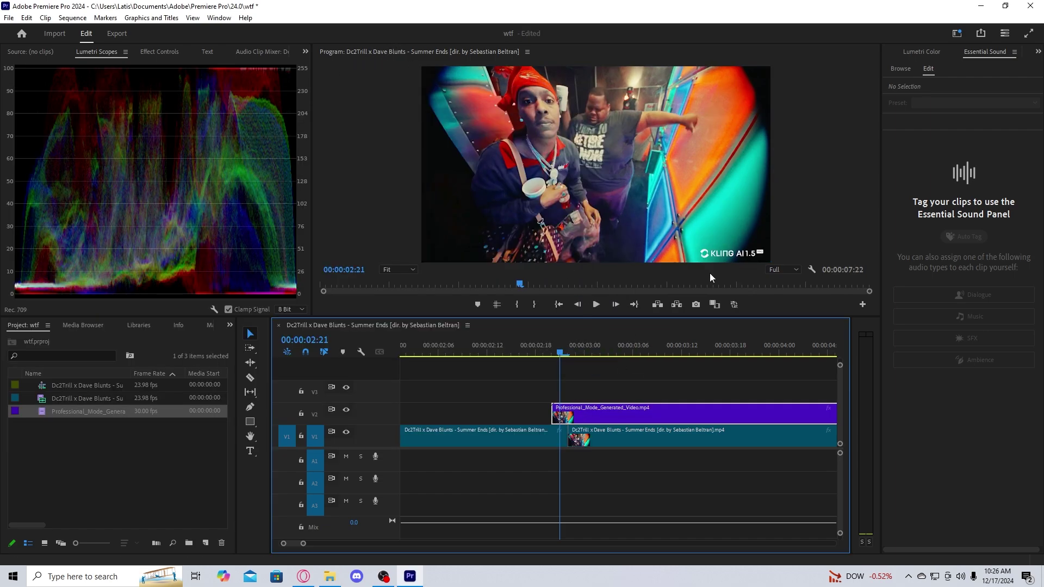
Set the generated clip's scale to 122 and its vertical position to 642 to push the watermark out of frame
left_click(183, 54)
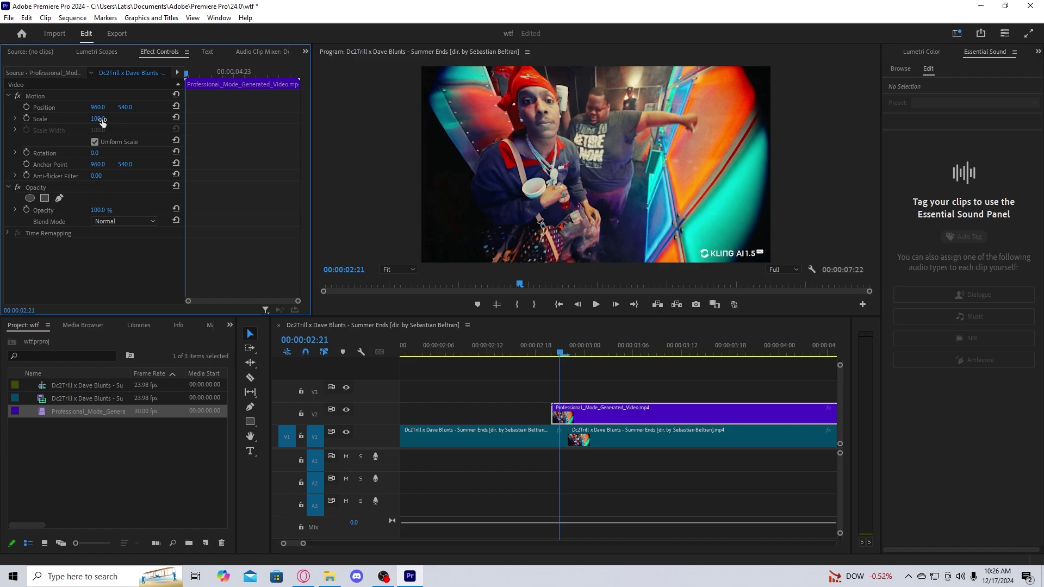
left_click_drag(102, 122, 187, 104)
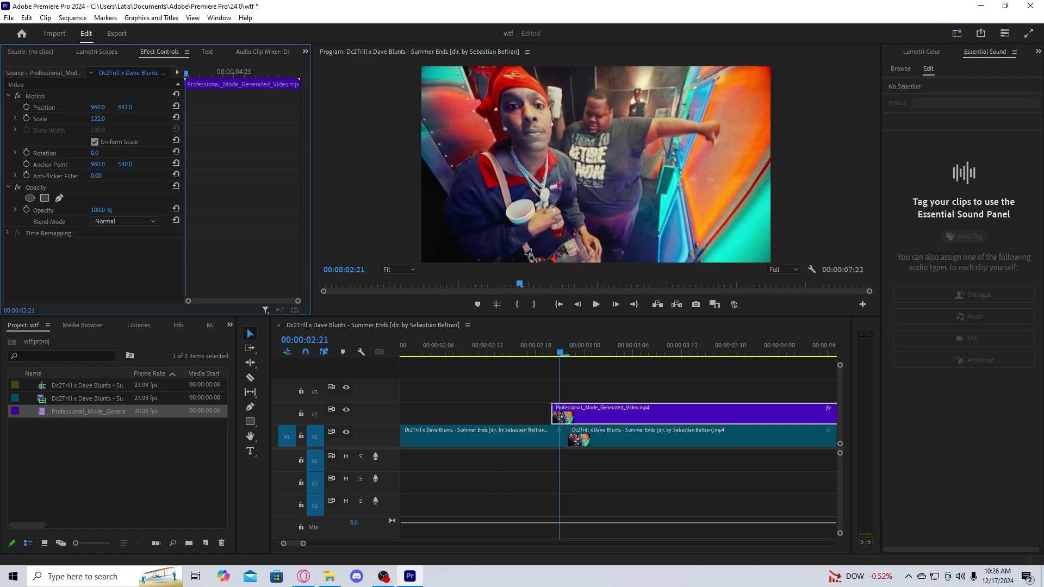
left_click(130, 107)
Lower the generated clip's opacity to 30% and set its horizontal position to 1035 to align it with the footage underneath
left_click(102, 209)
type("33")
key("Return")
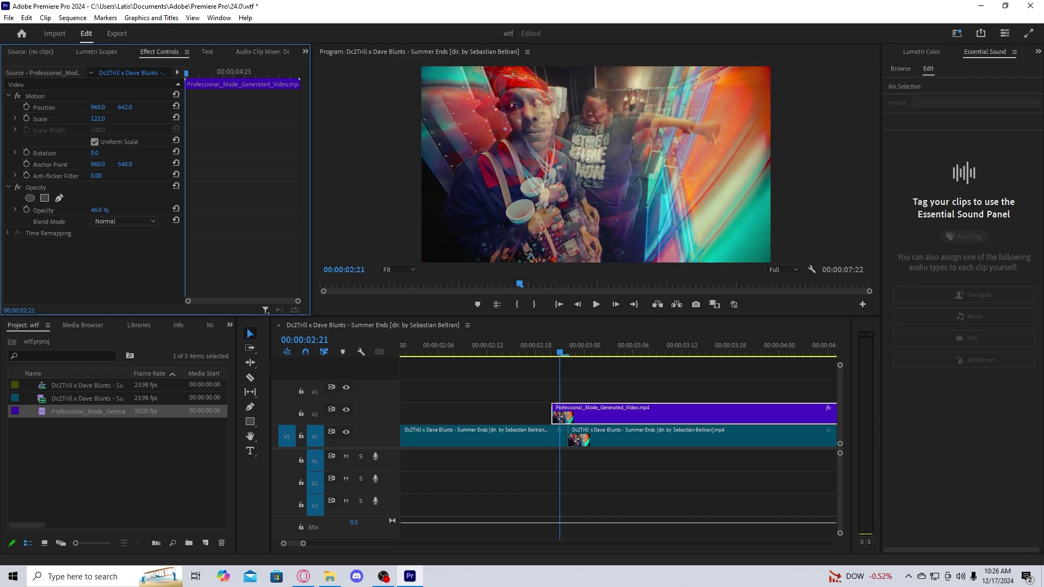
mouse_move(100, 209)
left_mouse_down()
mouse_move(81, 210)
mouse_move(98, 210)
left_mouse_up()
left_click_drag(98, 107, 138, 108)
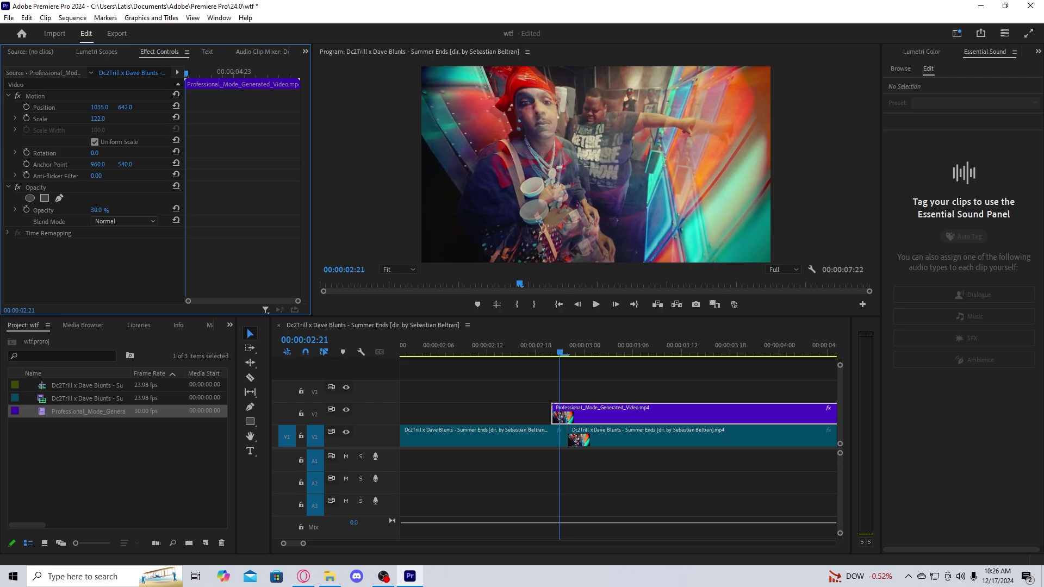
Try resetting the generated clip's scale, and undo the reset
left_click(99, 119)
left_click(172, 121)
left_click(176, 118)
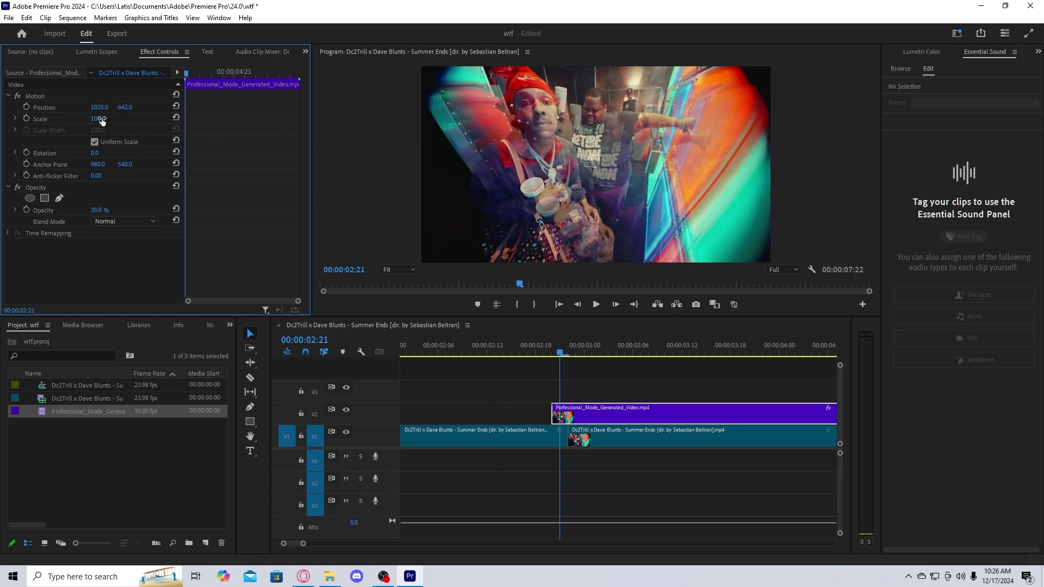
key("ctrl+z")
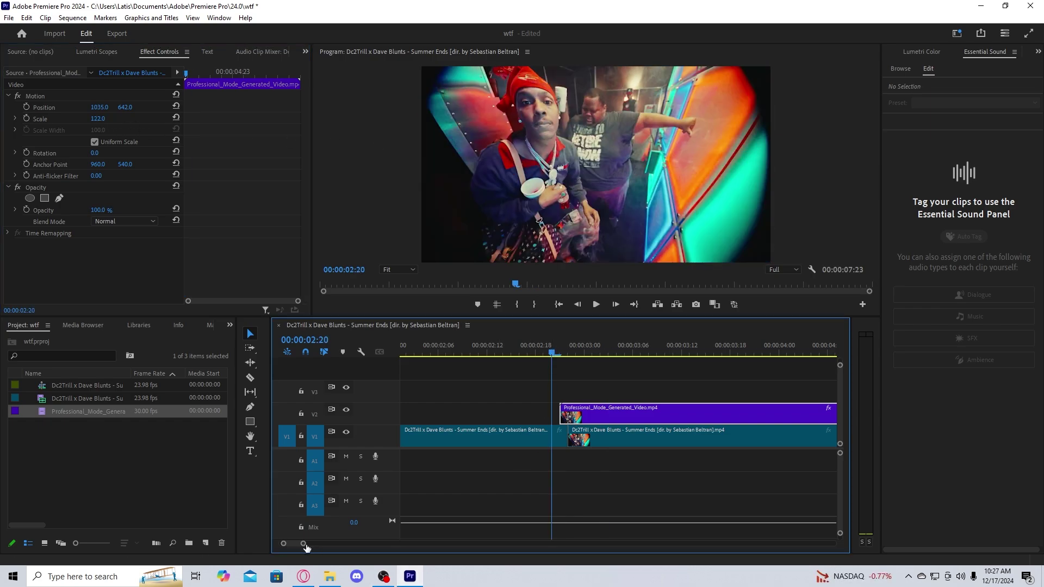
Check the join with the first clip, and move the second V1 clip to start where the generated clip ends
mouse_move(305, 544)
left_mouse_down()
mouse_move(339, 544)
mouse_move(296, 545)
left_mouse_up()
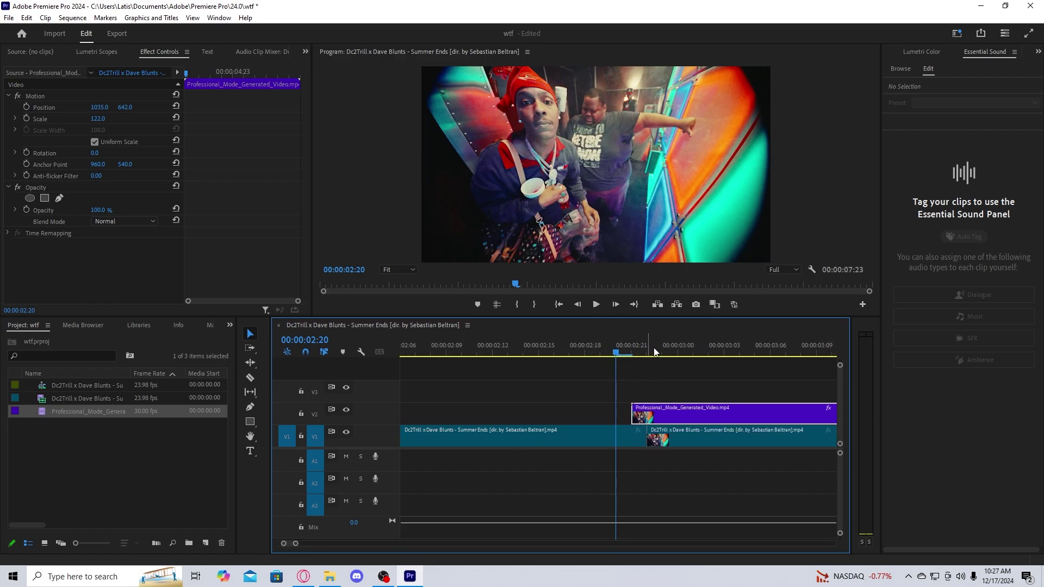
left_click(647, 352)
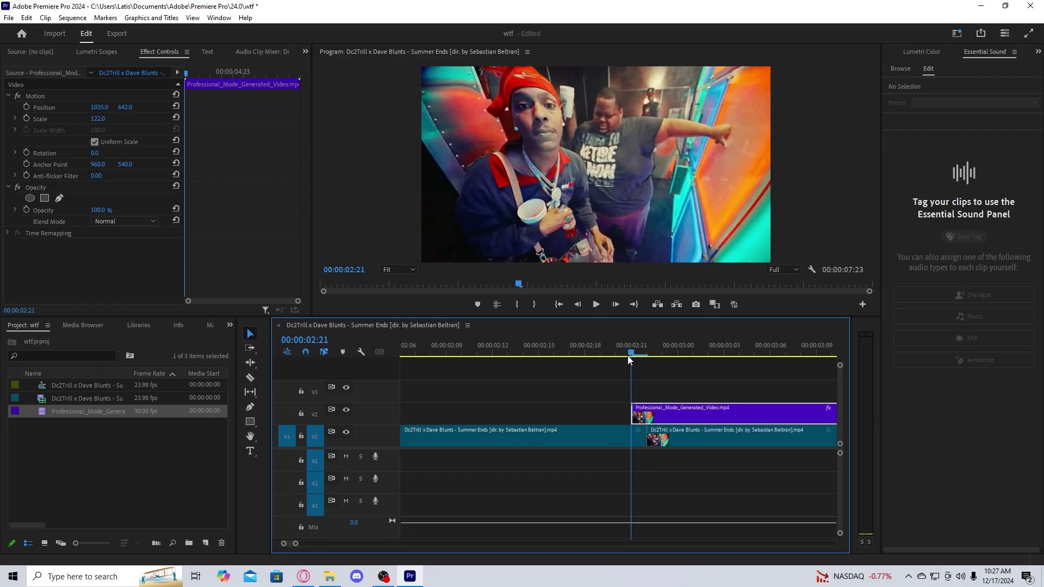
left_click(659, 354)
mouse_move(658, 358)
left_mouse_down()
mouse_move(631, 352)
mouse_move(647, 354)
left_mouse_up()
left_click(646, 366)
left_click_drag(296, 544, 336, 541)
left_click_drag(566, 442, 750, 437)
left_click(508, 348)
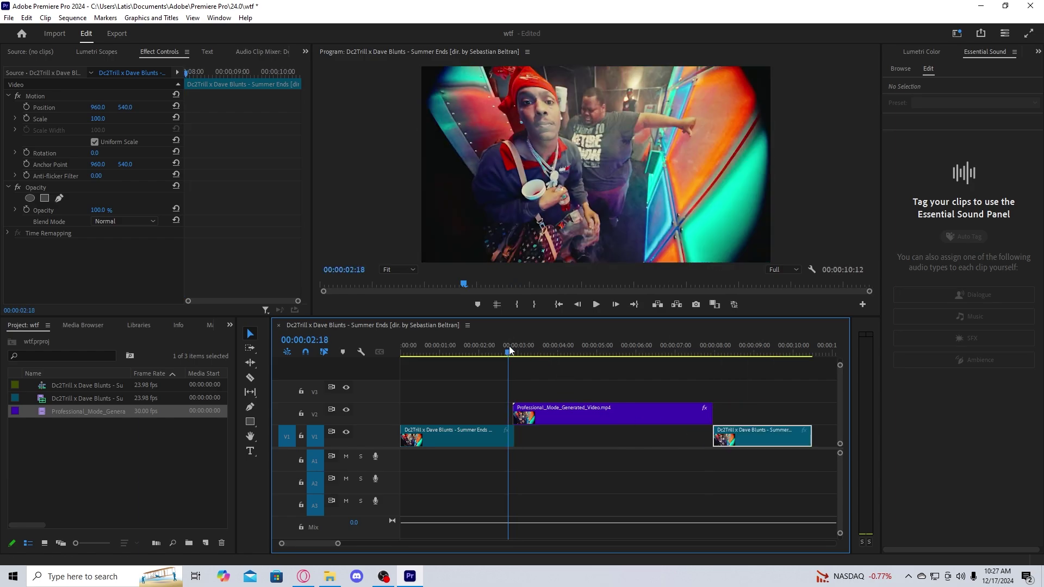
Play back the timeline from the end of the first clip through the generated clip into the second V1 clip
key("space")
left_click(684, 351)
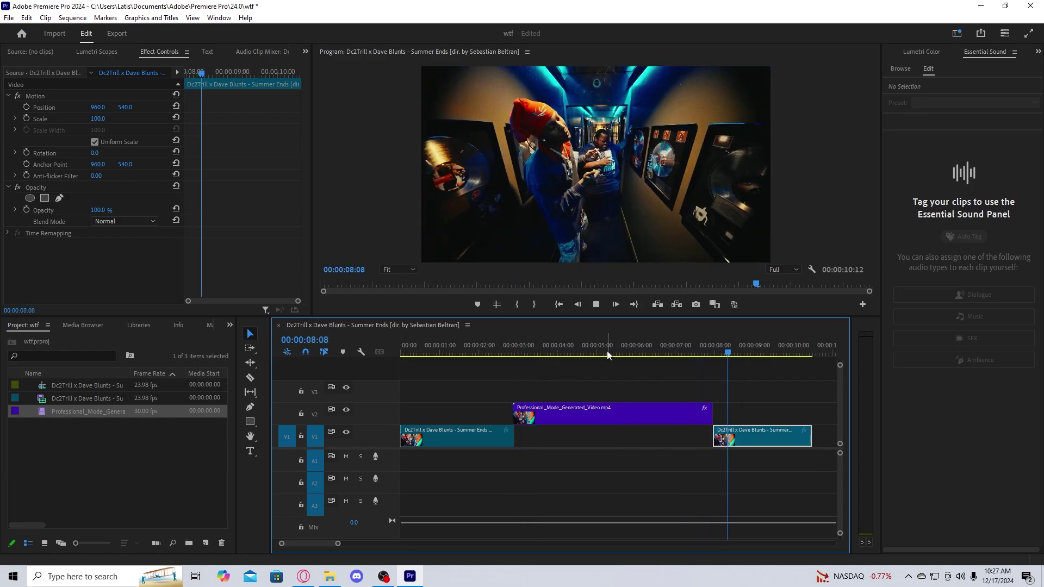
left_click_drag(576, 349, 486, 358)
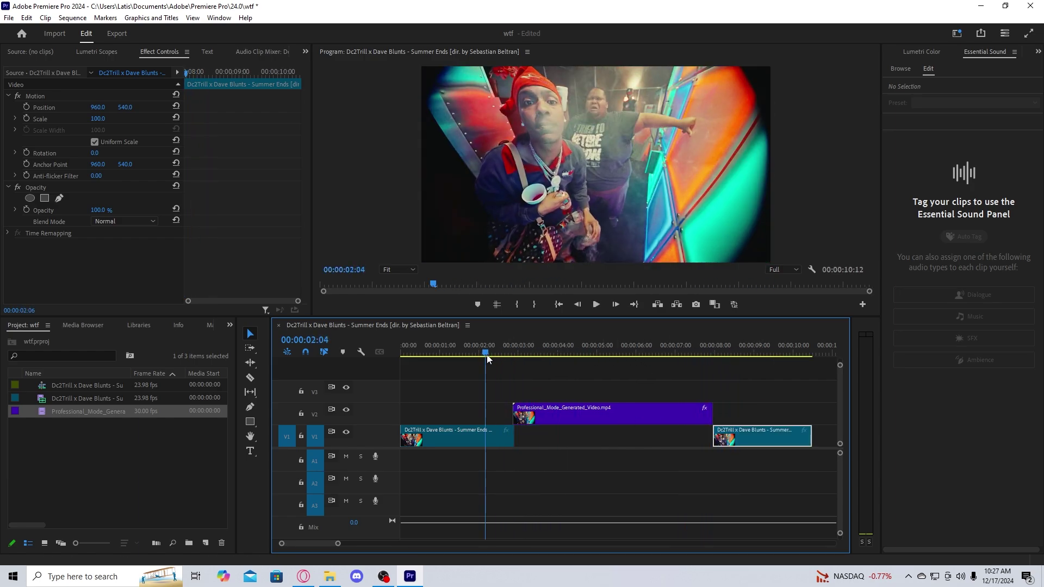
Shorten the generated clip's duration for a speed of 469.23%, and move the second V1 clip to start at its new end
left_click(555, 411)
key("ctrl+r")
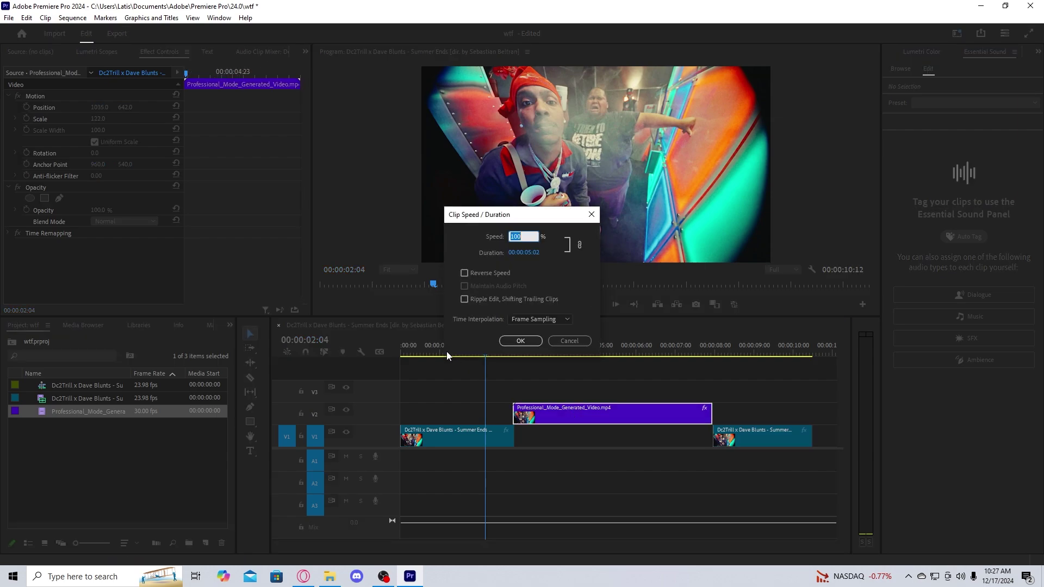
left_click(523, 254)
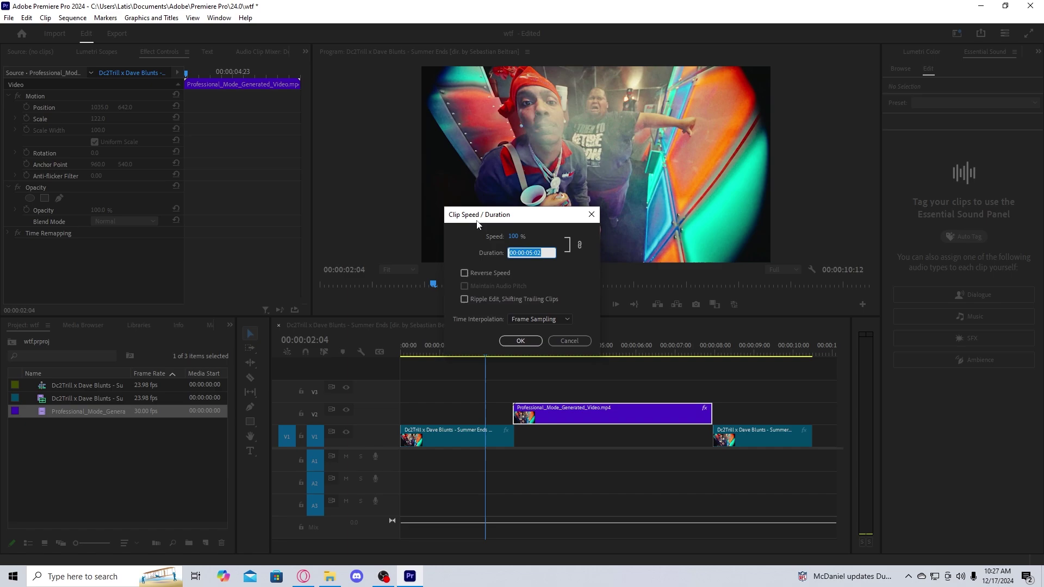
key("Left")
key("Return")
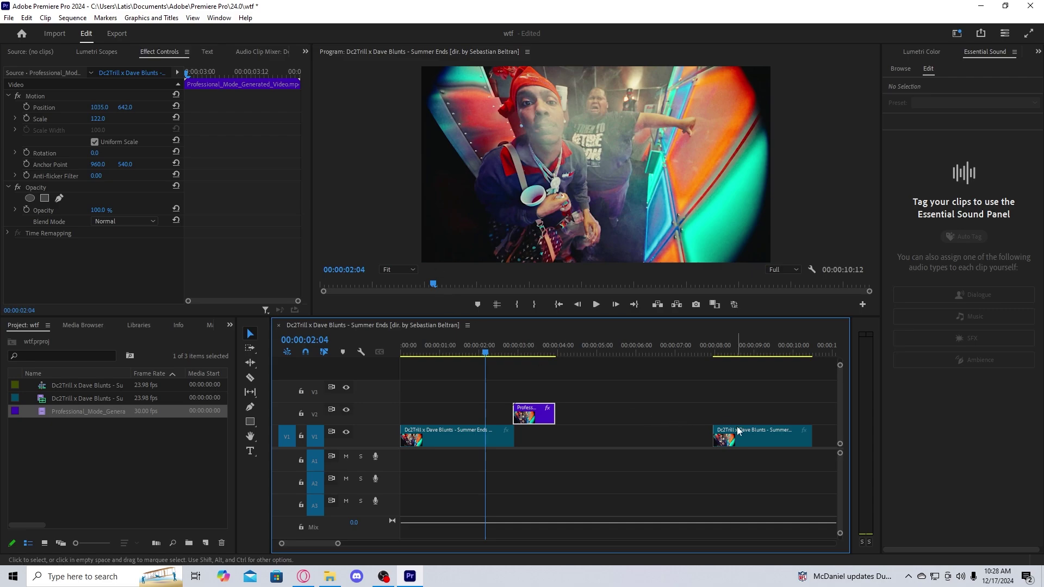
left_click_drag(761, 435, 604, 436)
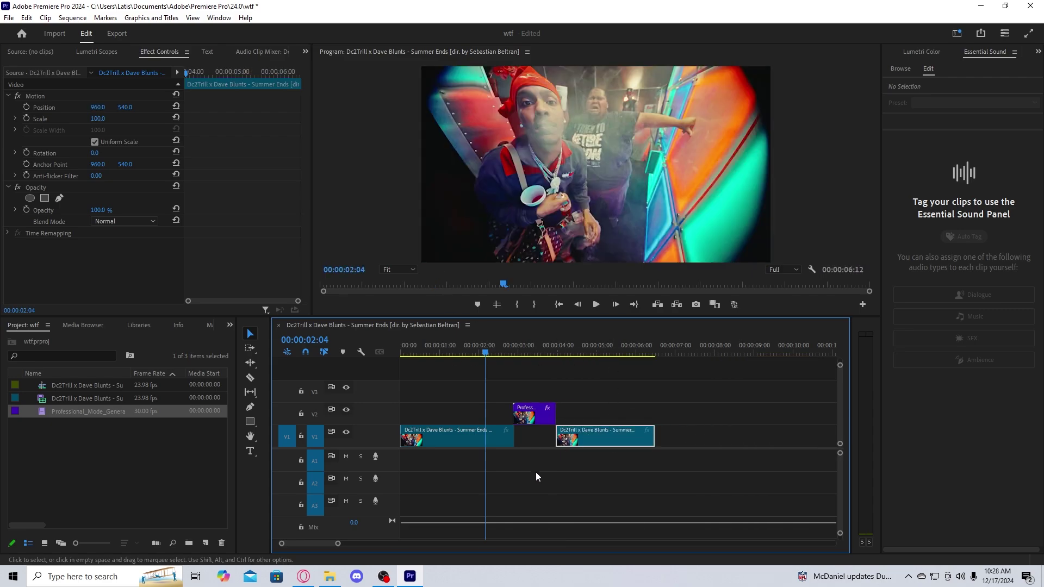
Play and scrub through the sped-up generated clip to check how it joins the clips on either side
key("space")
left_click(496, 355)
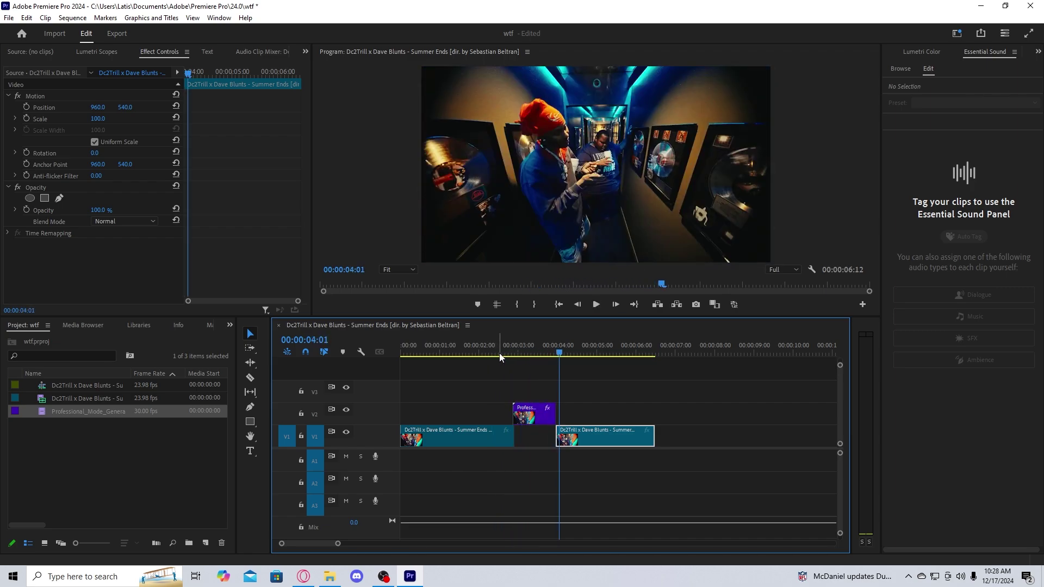
key("space")
left_click_drag(499, 354, 508, 353)
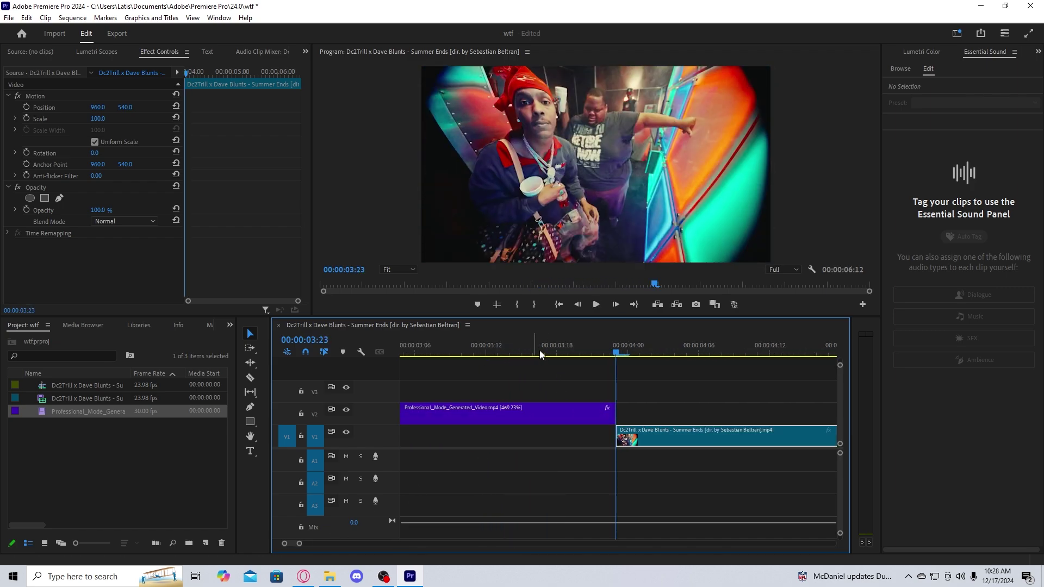
left_click_drag(540, 352, 432, 358)
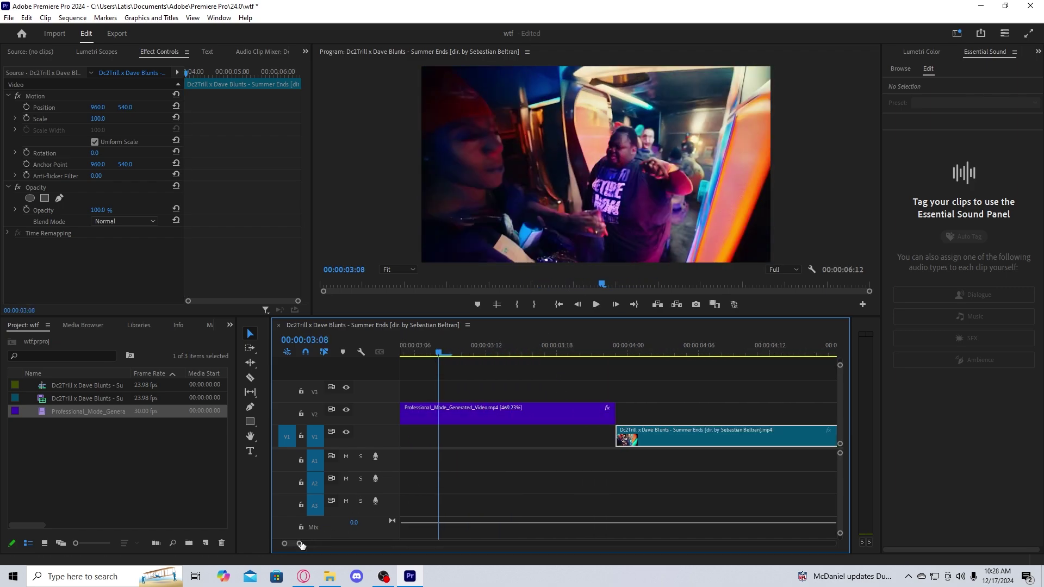
left_click_drag(300, 544, 305, 541)
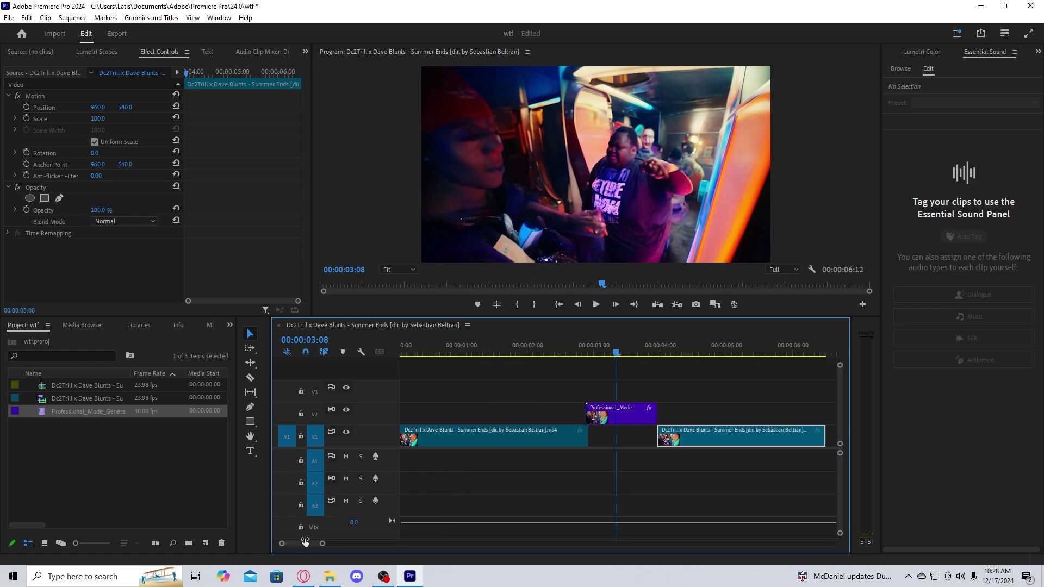
Create a new adjustment layer and place it on V3, starting before the generated clip
right_click(106, 463)
left_click(58, 485)
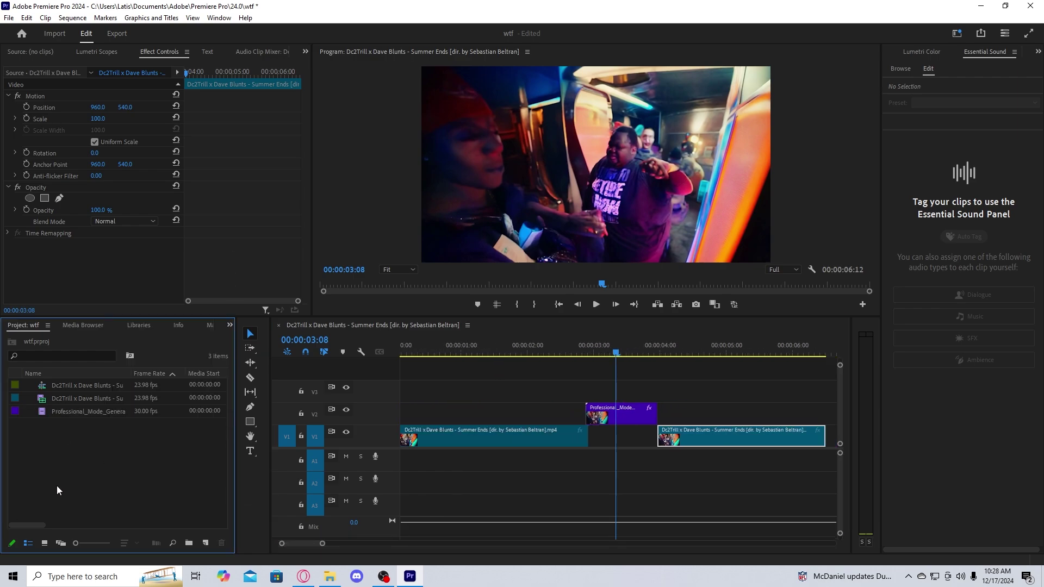
right_click(111, 434)
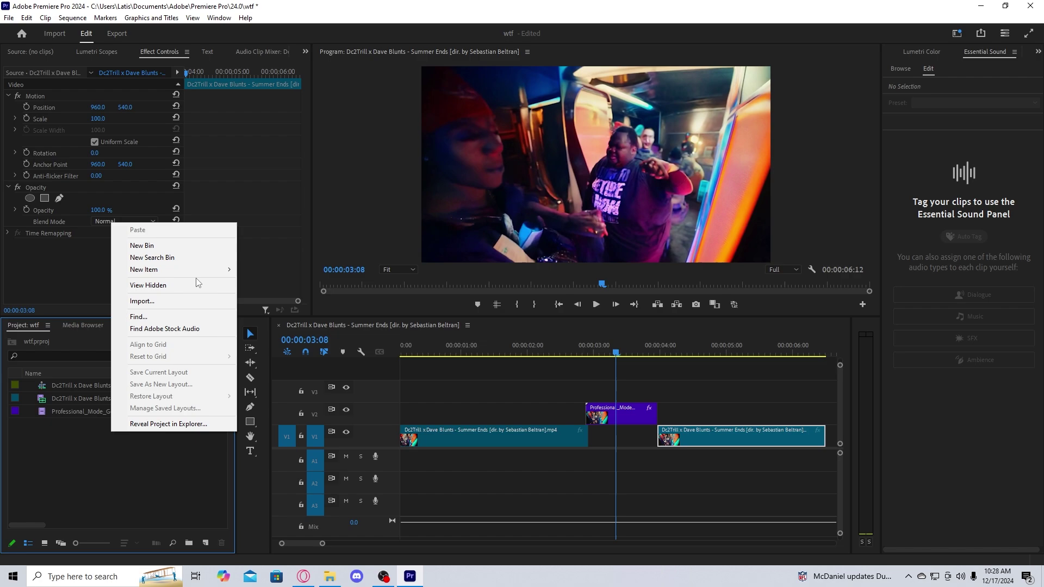
mouse_move(198, 276)
left_click(327, 305)
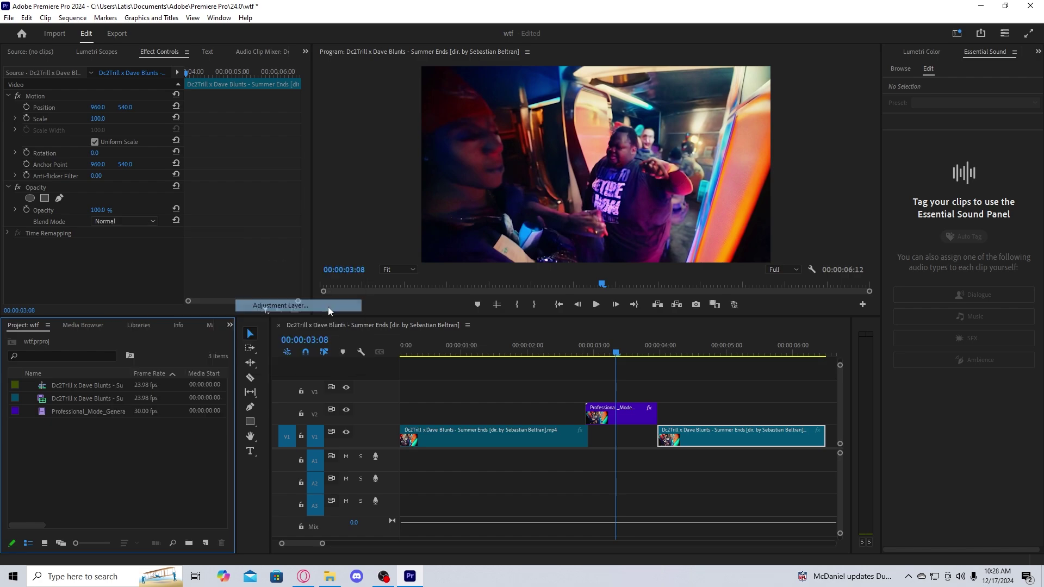
left_click(540, 332)
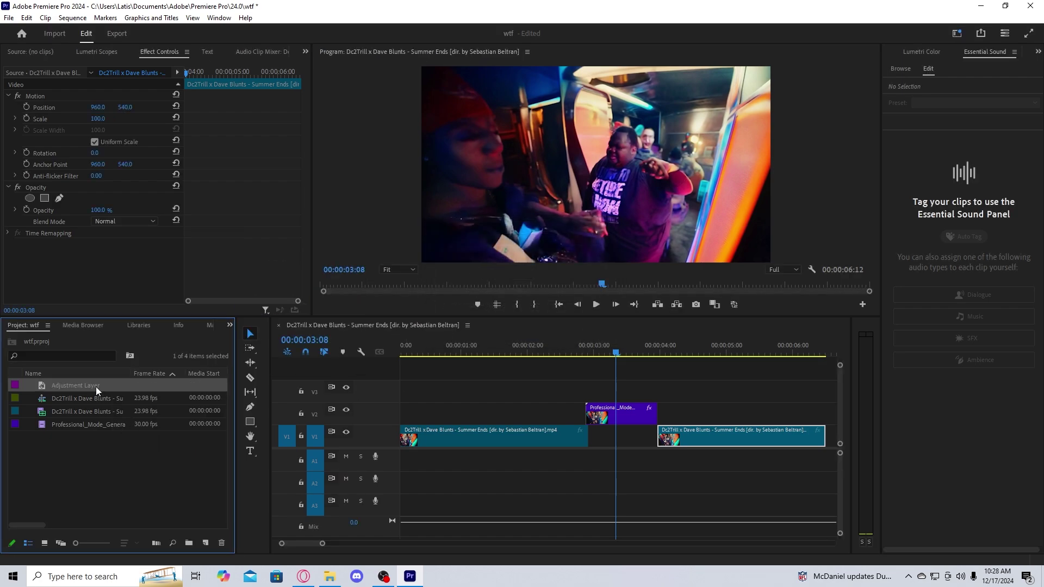
left_click_drag(96, 386, 550, 397)
Cut the adjustment layer at 00:00:02:00 and delete the part after the cut, leaving a three-frame piece
key("c")
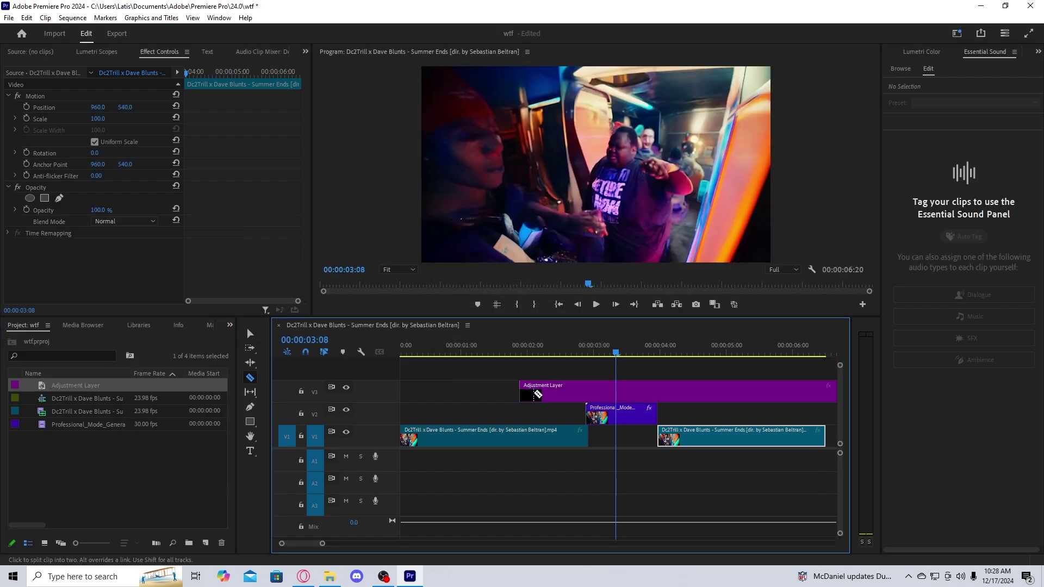
left_click(525, 348)
left_click_drag(323, 543, 305, 545)
scroll(512, 403, "down", 3)
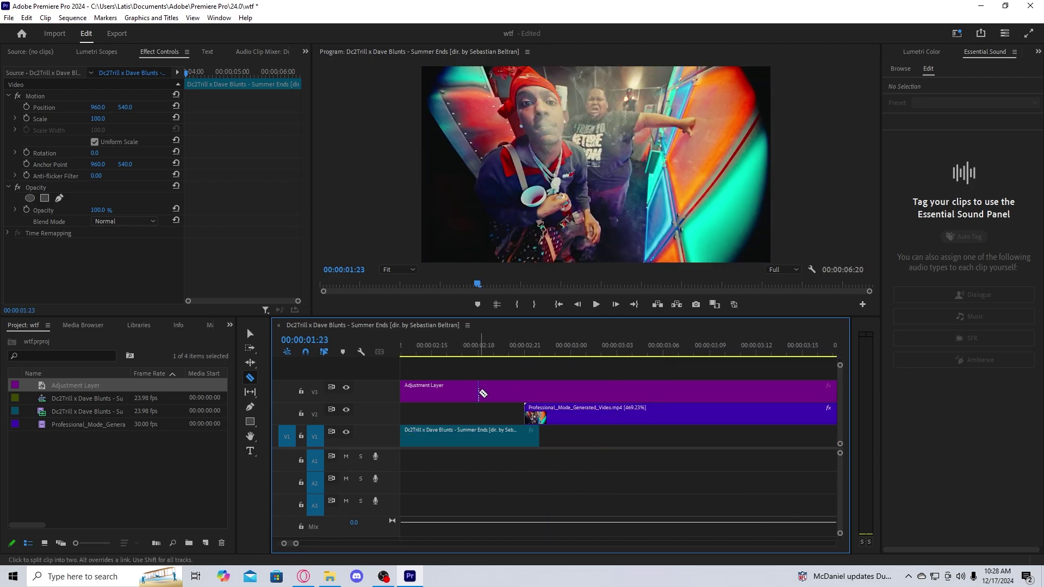
scroll(545, 418, "up", 3)
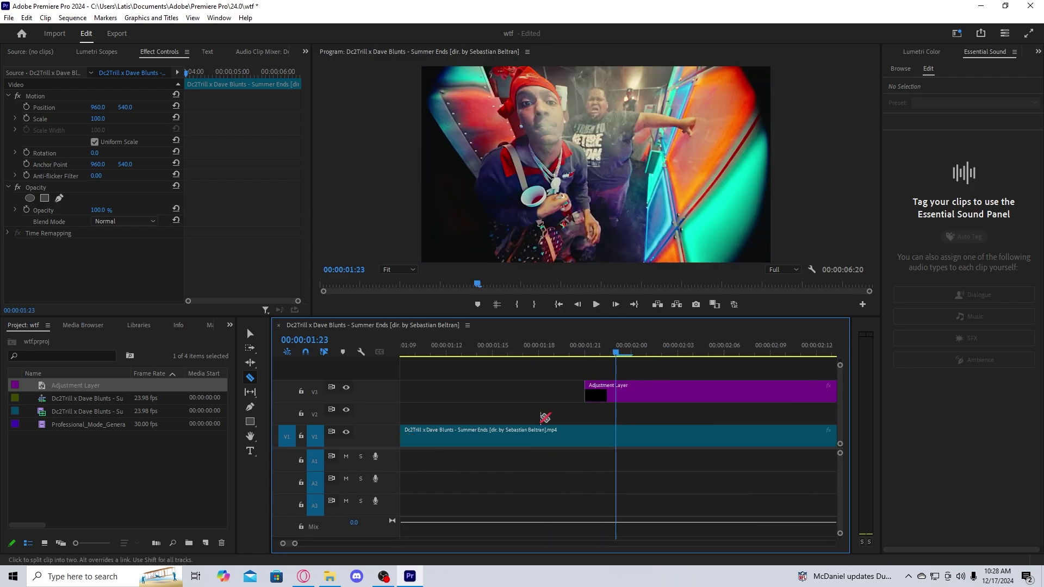
left_click(586, 350)
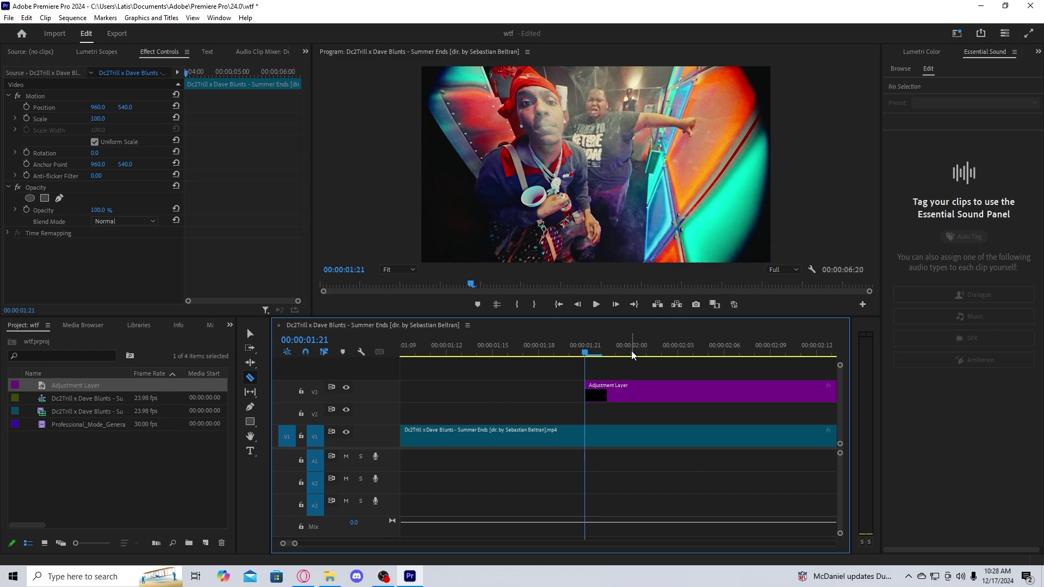
left_click(632, 354)
left_click(638, 388)
key("v")
double_click(658, 387)
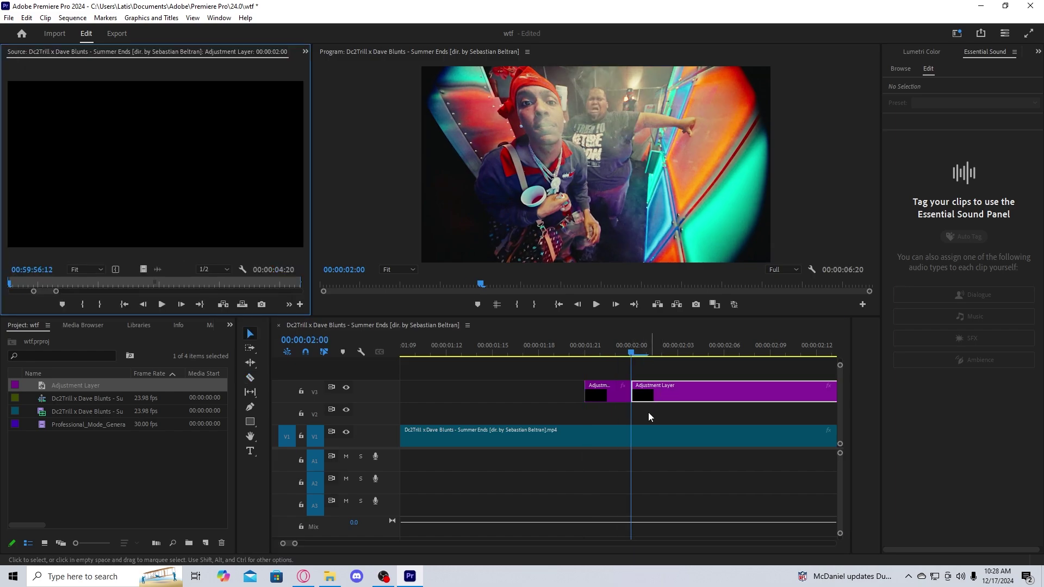
left_click(607, 353)
key("Delete")
Search the effects for "bright" and apply Brightness & Contrast to the three-frame adjustment layer
double_click(614, 392)
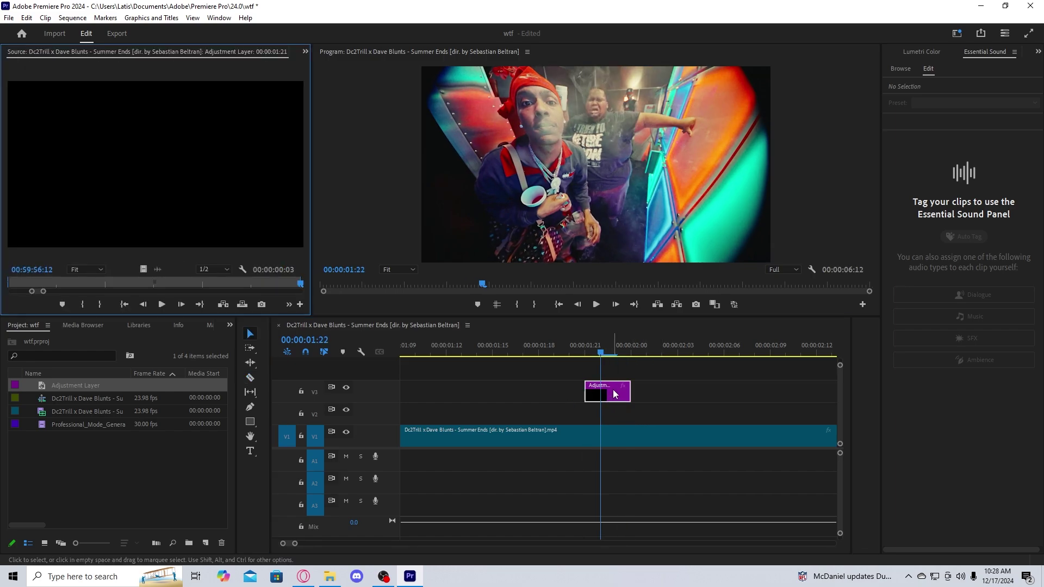
left_click(1037, 51)
left_click(995, 78)
left_click(951, 66)
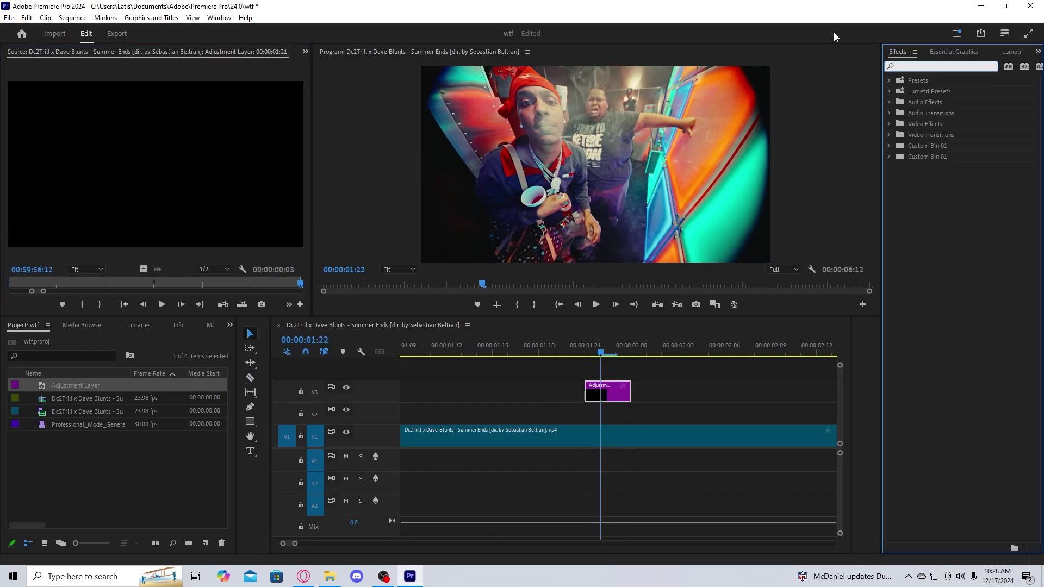
type("bright")
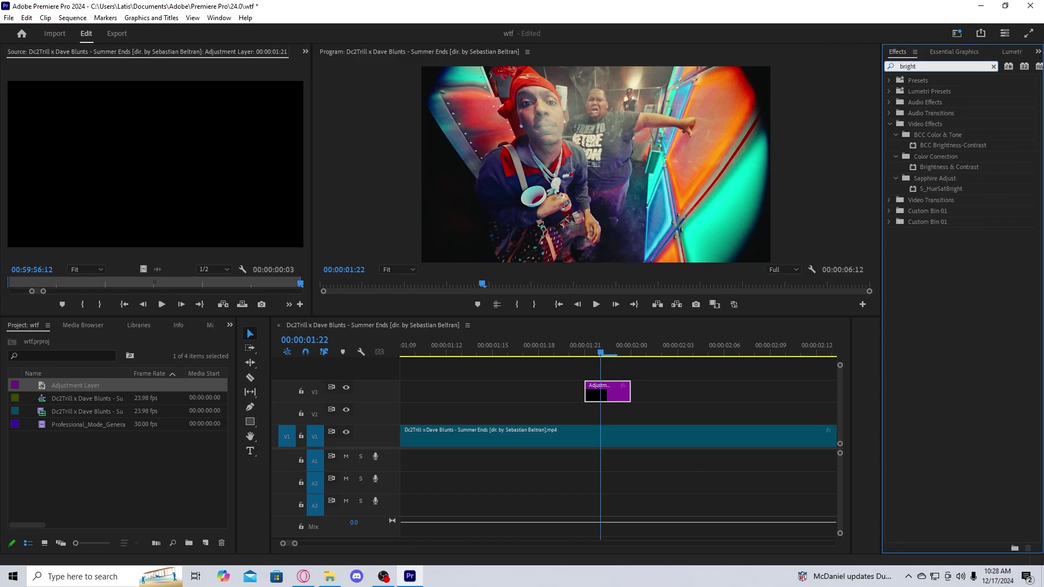
left_click(955, 167)
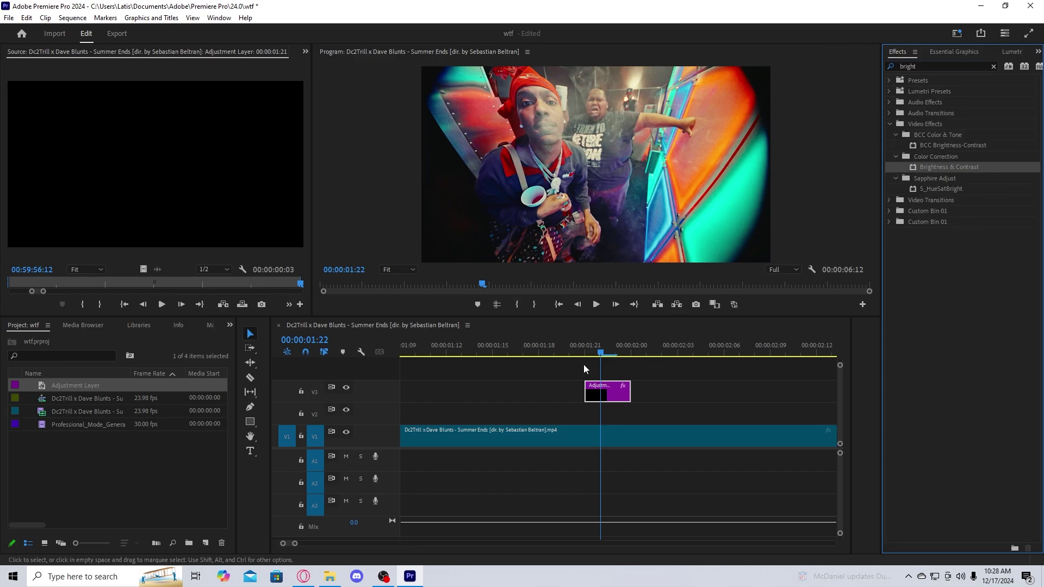
left_click_drag(944, 169, 605, 396)
Keyframe the first Brightness & Contrast effect at 00:00:01:22 with brightness 84 and contrast 51
key("shift+5")
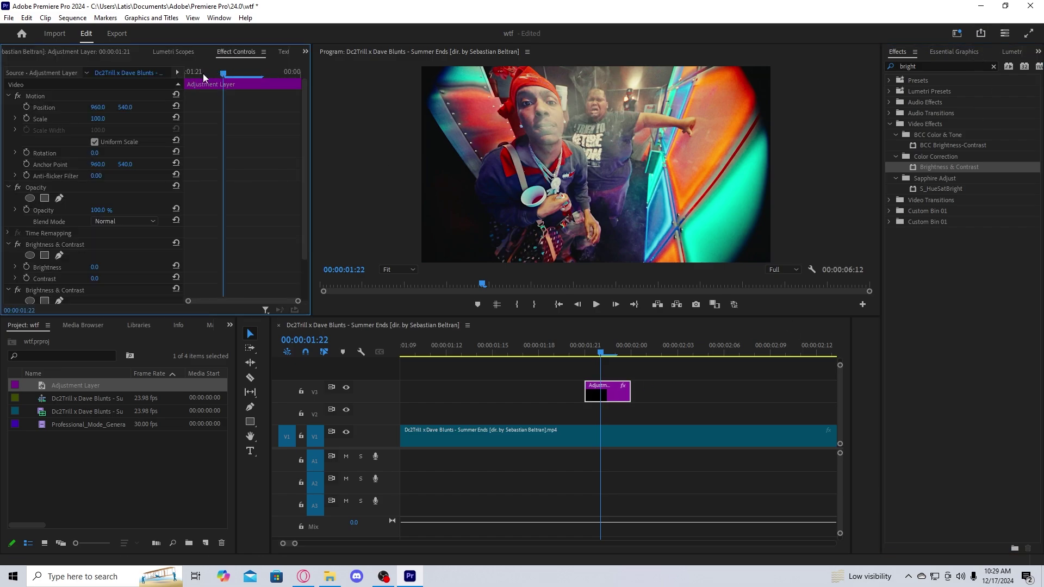
left_click_drag(203, 73, 256, 74)
left_click_drag(613, 350, 600, 352)
double_click(26, 267)
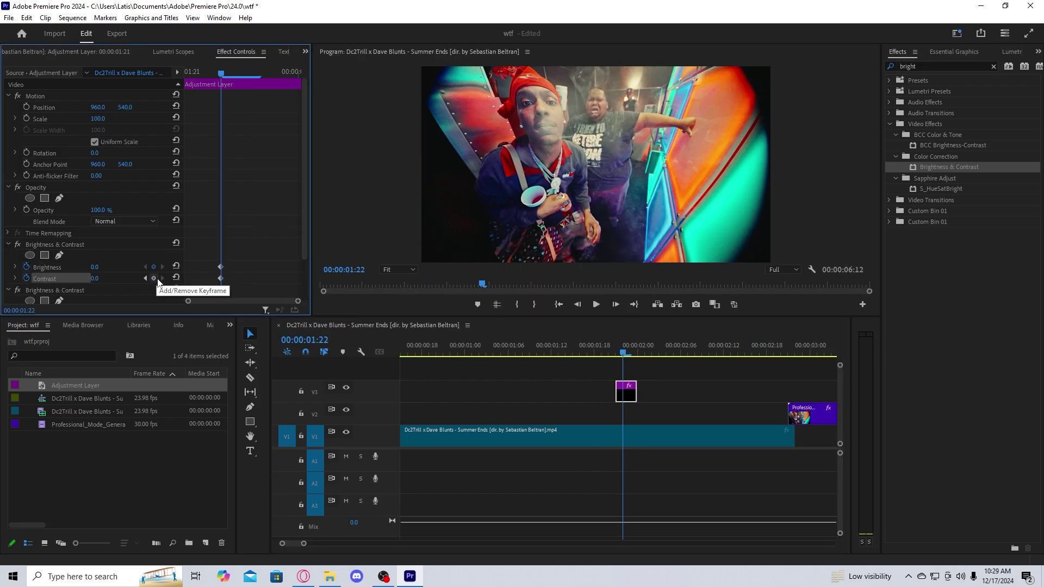
left_click(155, 279)
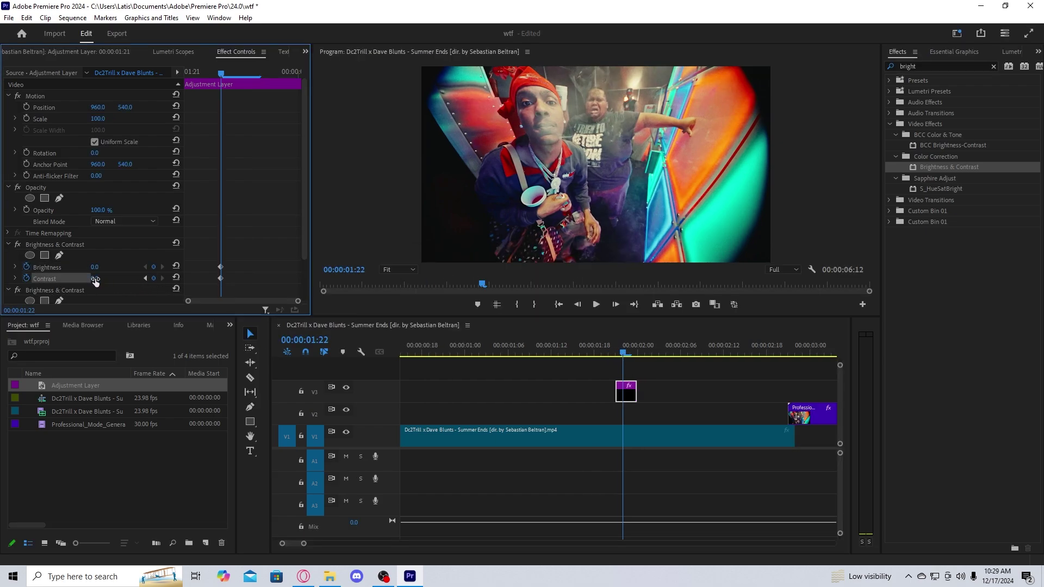
left_click_drag(94, 278, 141, 267)
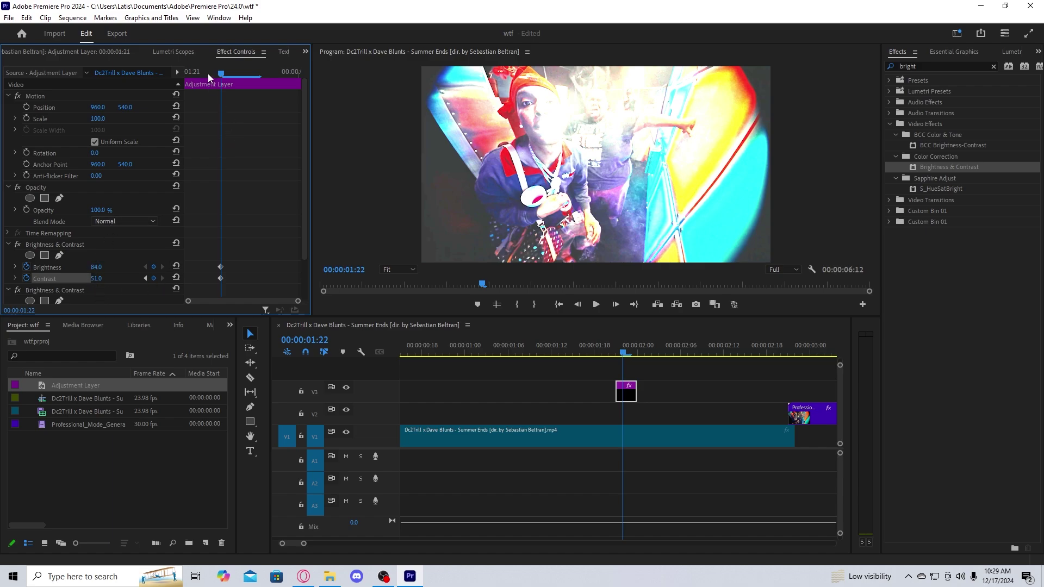
Reset brightness and contrast to 0 on the adjustment layer's first frame at 00:00:01:21 and last frame at 00:00:01:23
left_click_drag(208, 74, 175, 68)
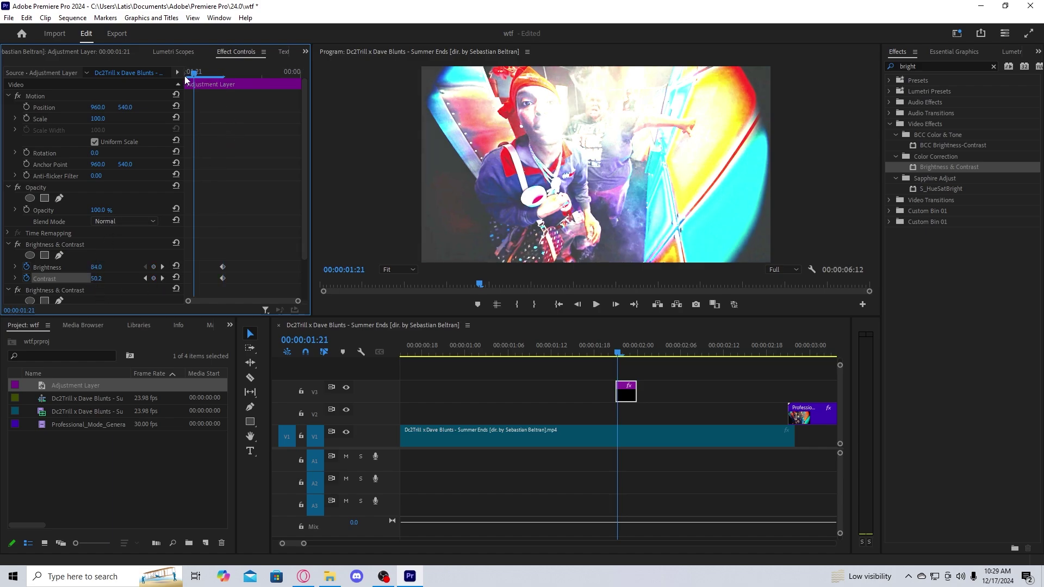
left_click(175, 266)
left_click(176, 277)
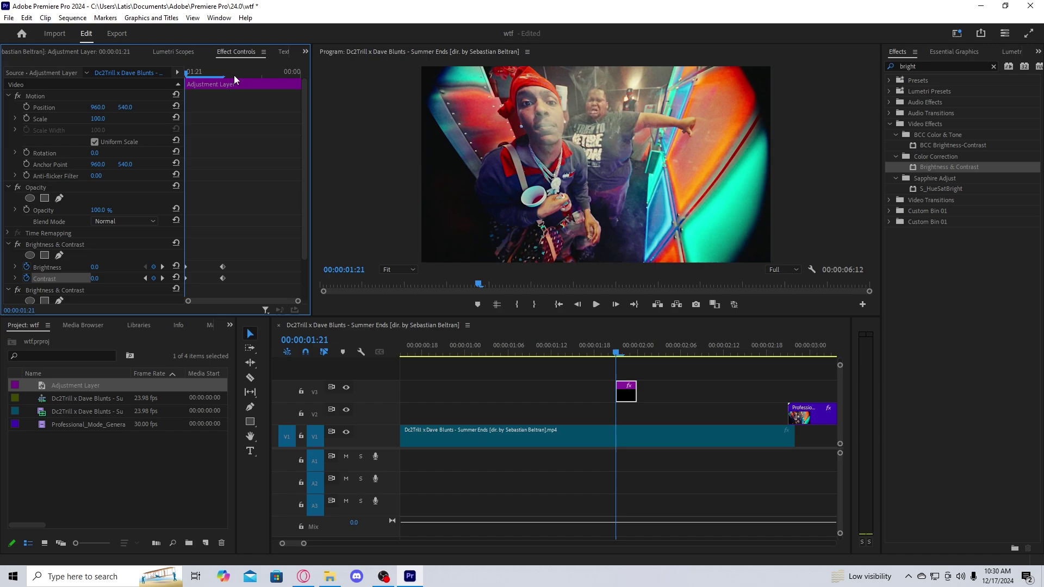
left_click_drag(235, 80, 283, 84)
left_click(176, 266)
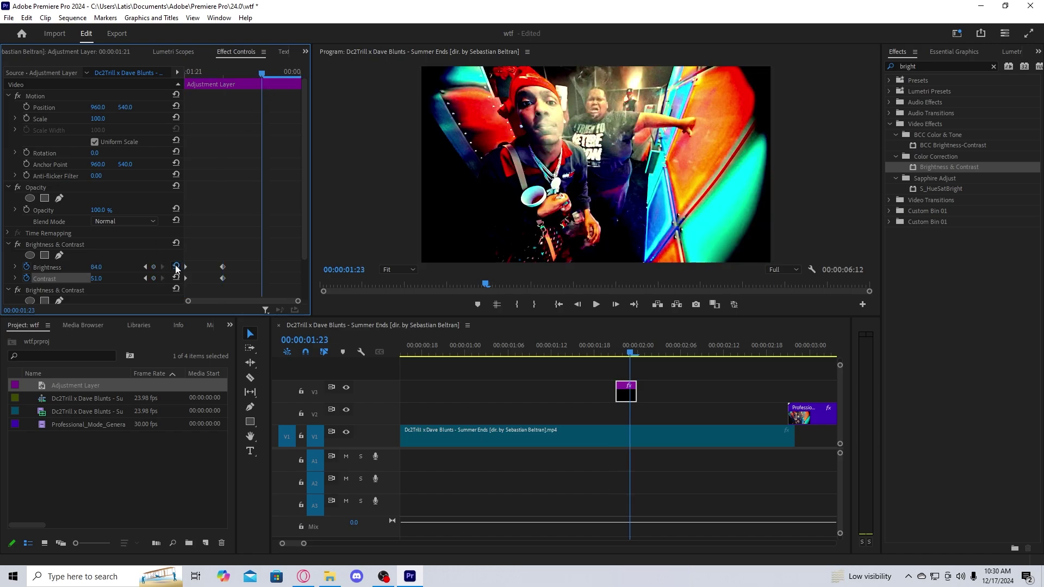
left_click(176, 278)
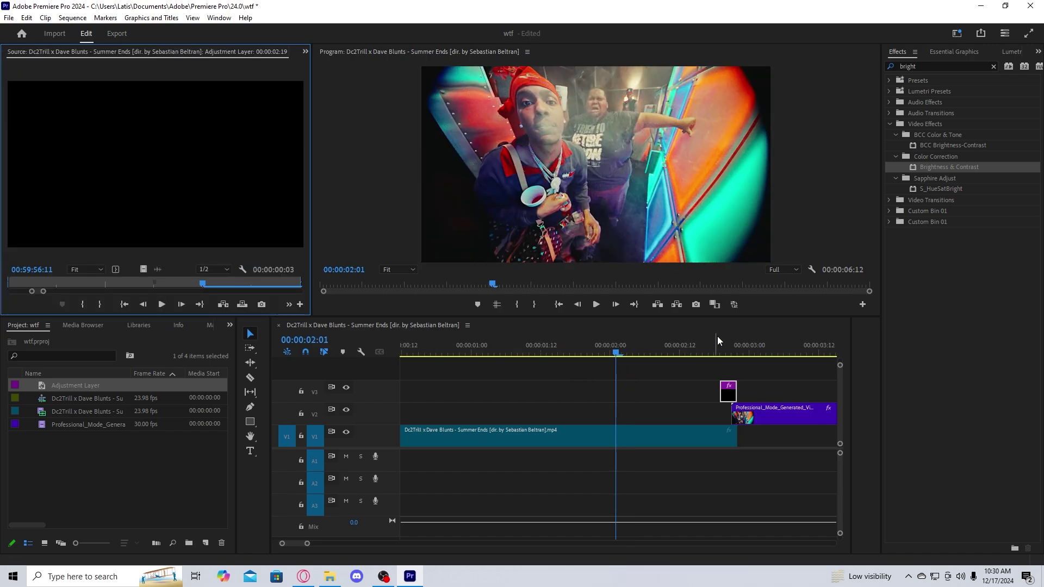
Play back the join between the first clip and the generated clip under the adjustment layer, and examine it at 00:00:02:21
left_click(714, 348)
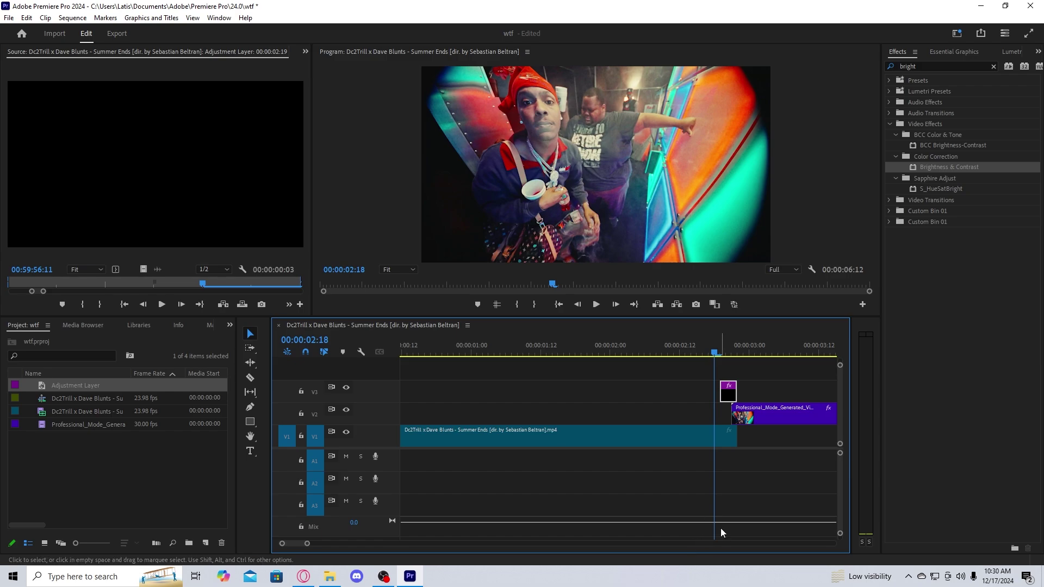
key("space")
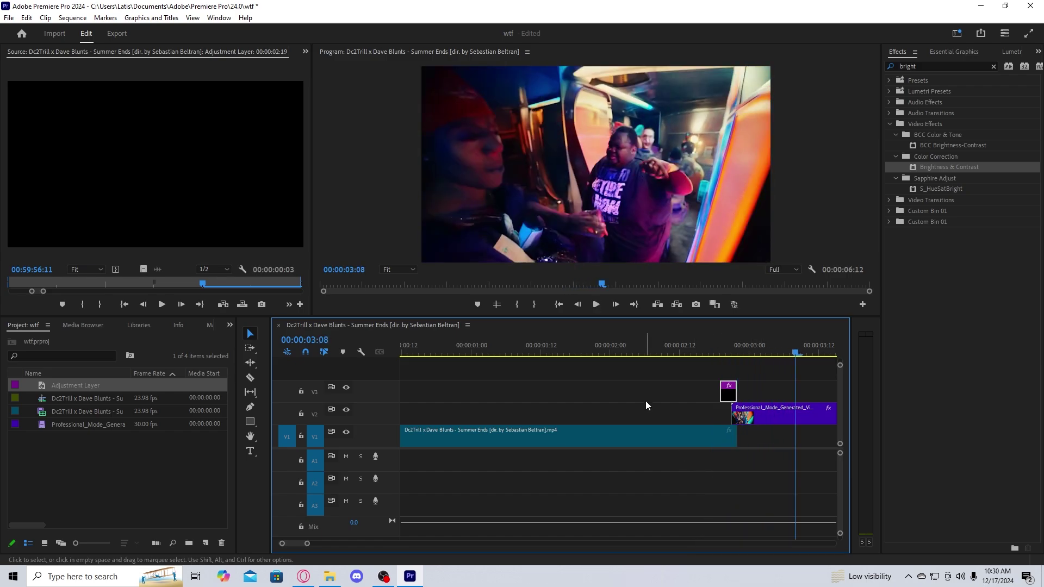
left_click(704, 344)
left_click_drag(704, 343, 732, 346)
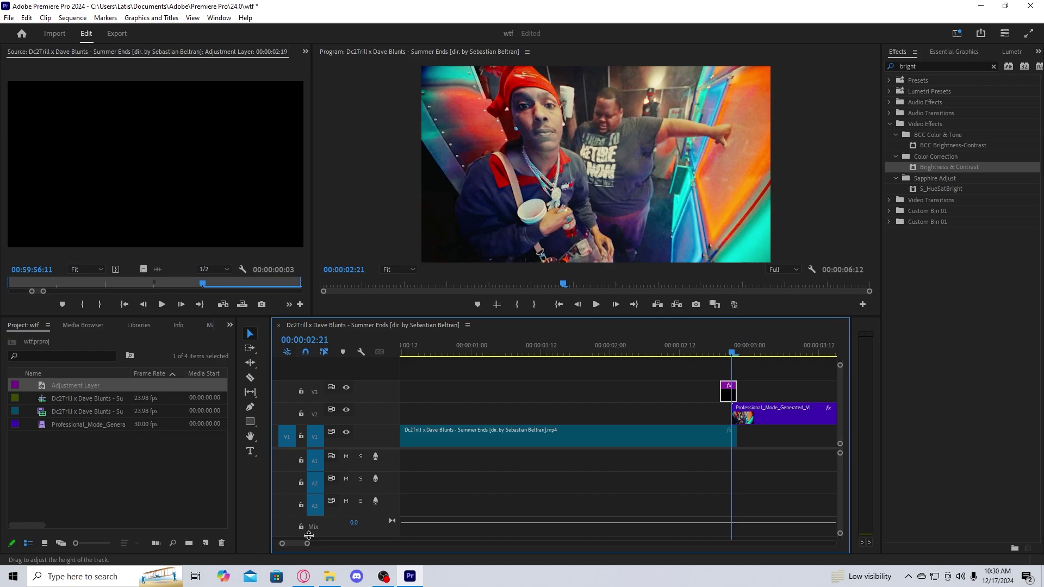
left_click_drag(308, 544, 295, 545)
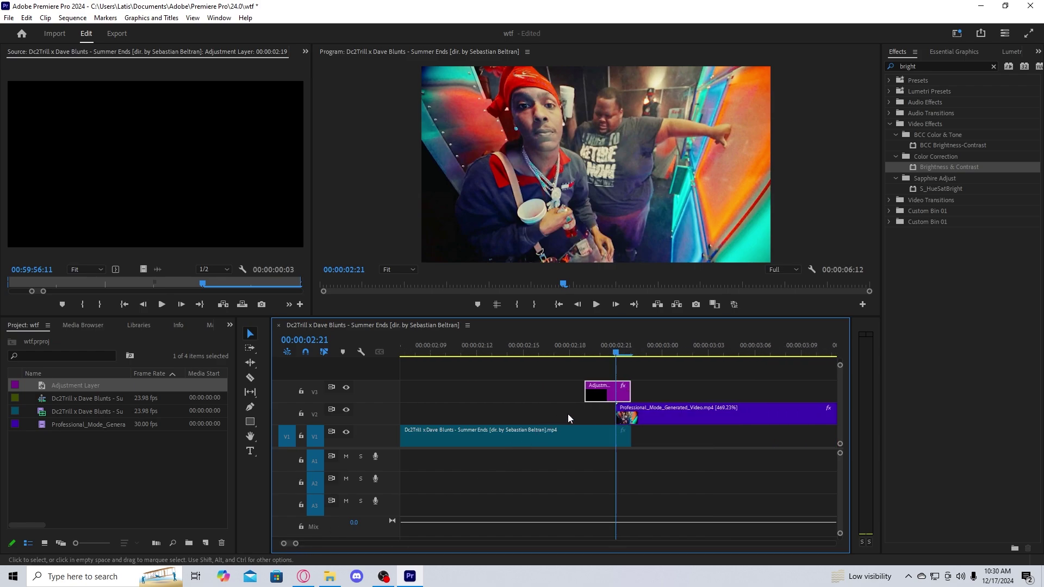
Move the flash adjustment layer to start at 00:00:02:20 and paste copies of it at 00:00:02:13 and 00:00:02:17
left_click_drag(603, 394, 620, 392)
scroll(631, 391, "up", 2)
key("Left")
key("Left")
key("Left")
key("Left")
key("Left")
key("Left")
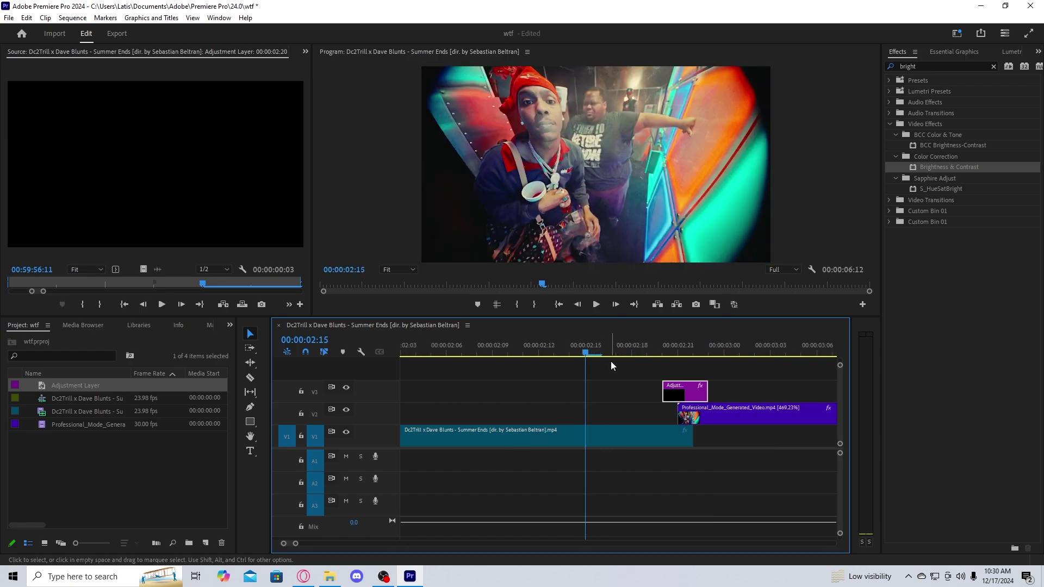
left_click_drag(584, 348, 557, 359)
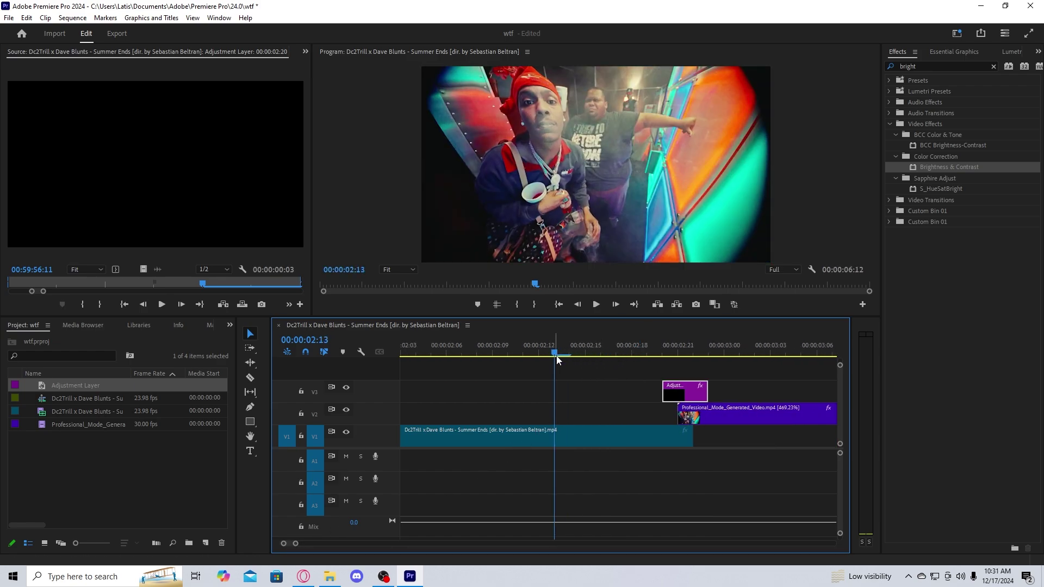
key("ctrl+v")
left_click(615, 342)
key("ctrl+v")
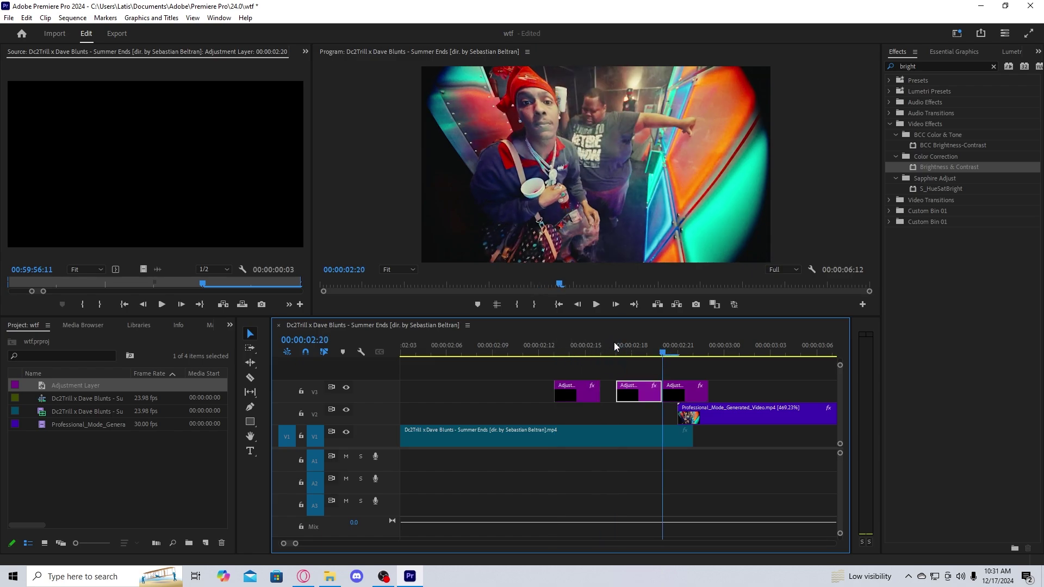
Paste another flash adjustment layer at 00:00:03:22, over the join between the generated clip and the second clip, and play back the transition
left_click(426, 337)
key("space")
key("space")
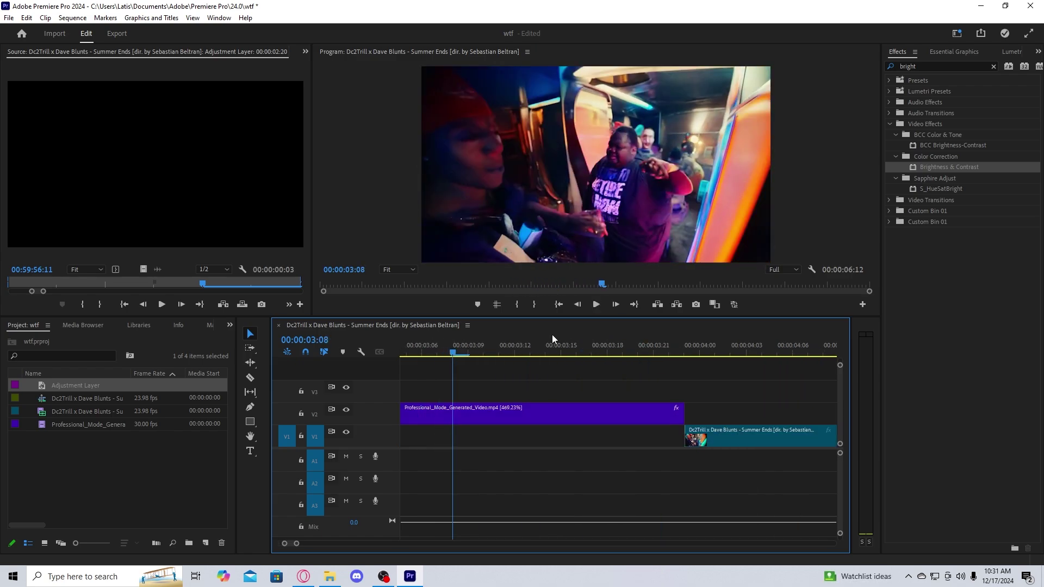
left_click_drag(554, 343, 669, 344)
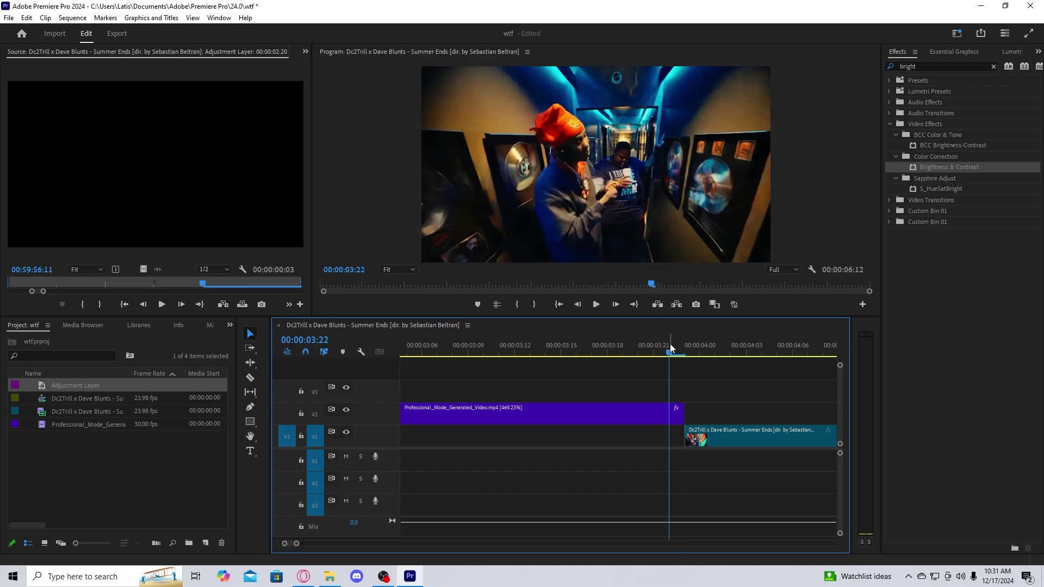
key("ctrl+v")
left_click(544, 350)
key("space")
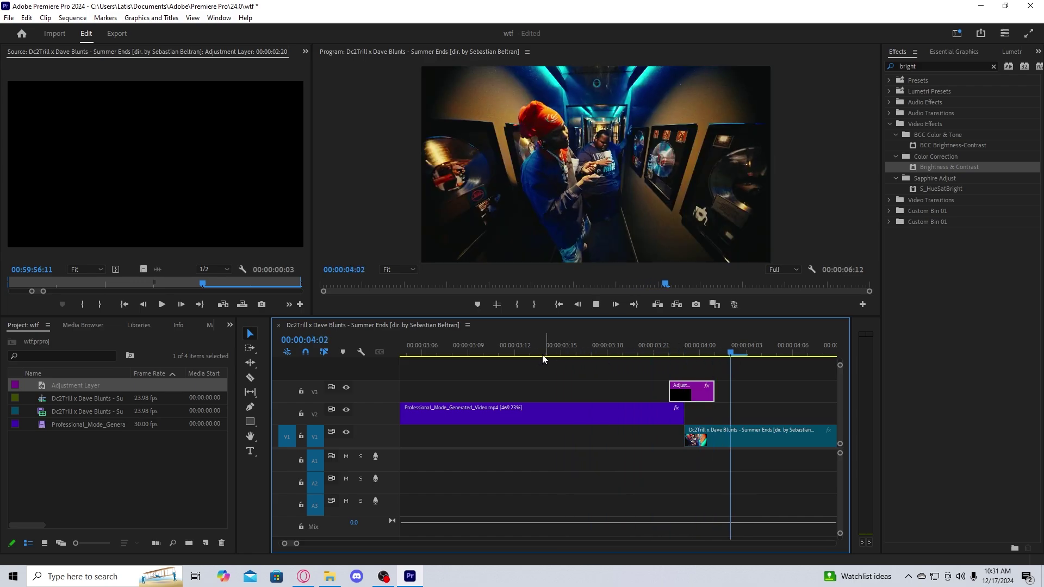
key("space")
Search the effects for "S_fli" and apply S_Flicker to the generated clip
left_click(993, 66)
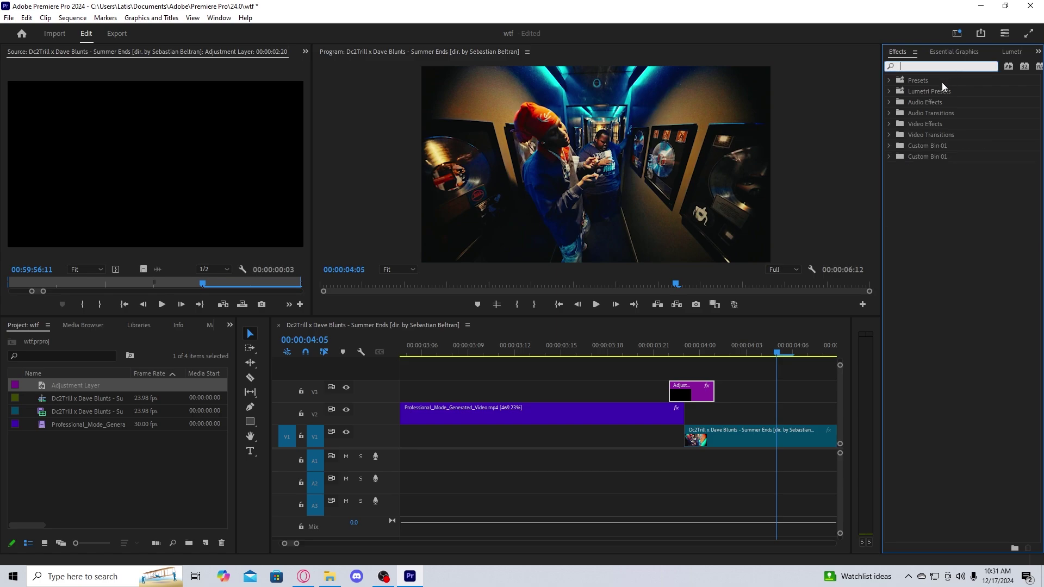
type("S-")
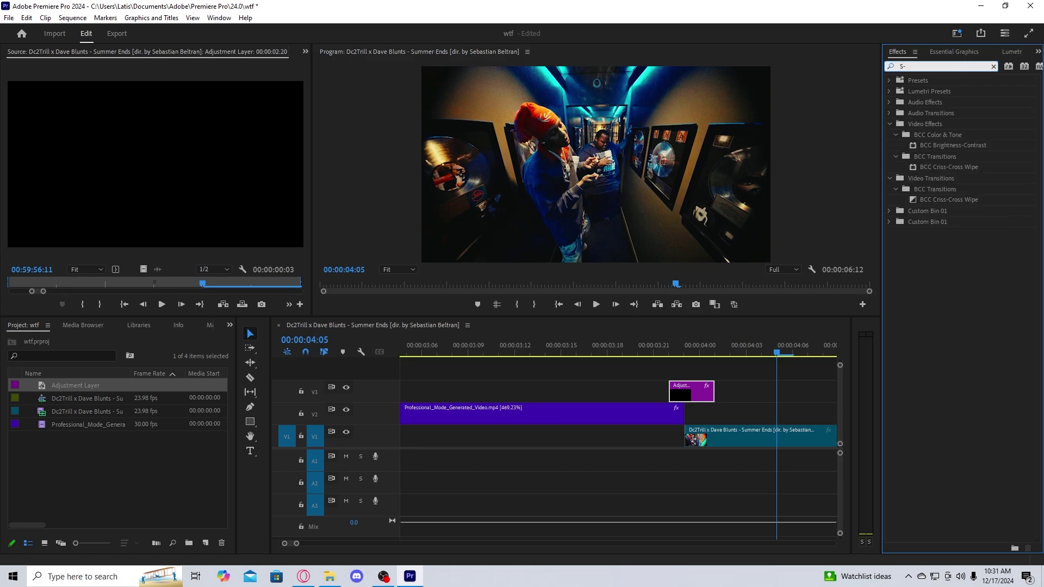
key("BackSpace")
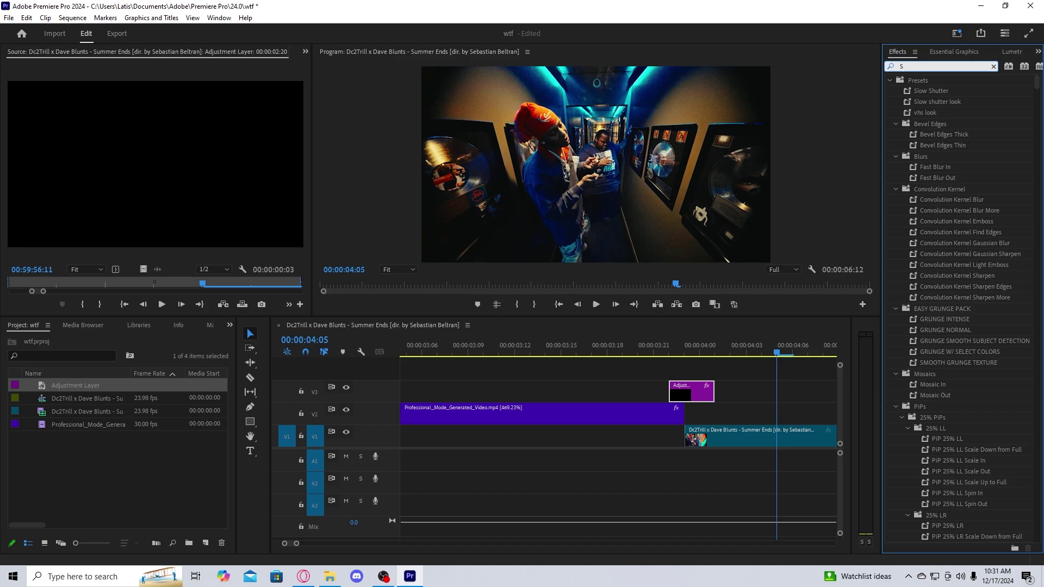
type("_")
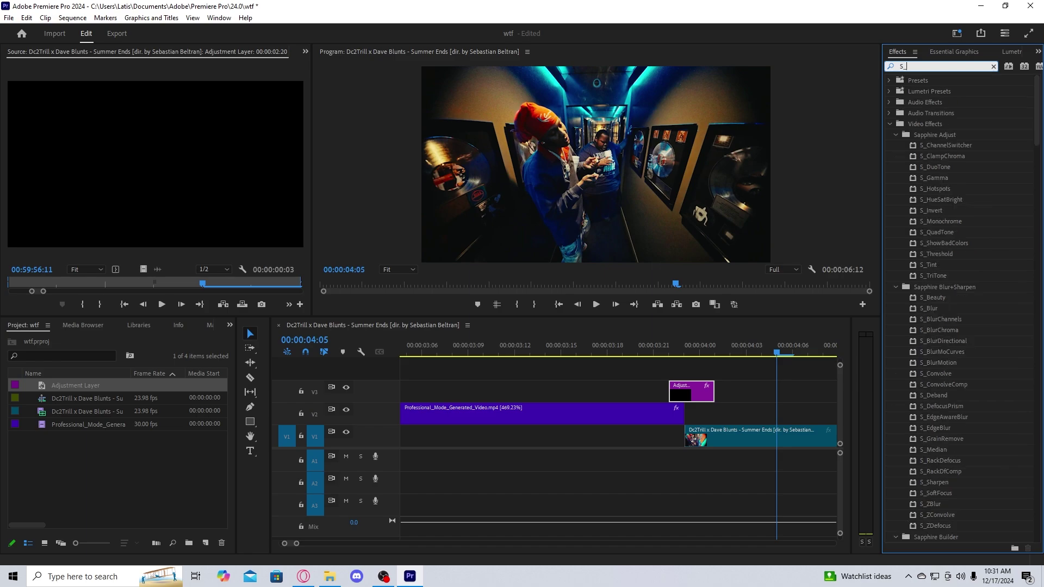
type("fli")
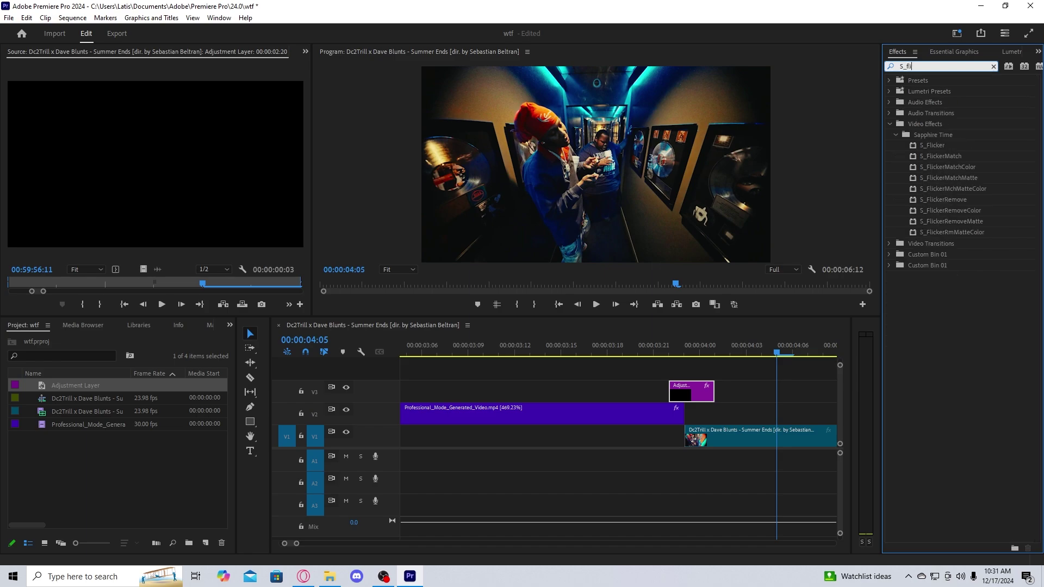
left_click_drag(932, 145, 720, 460)
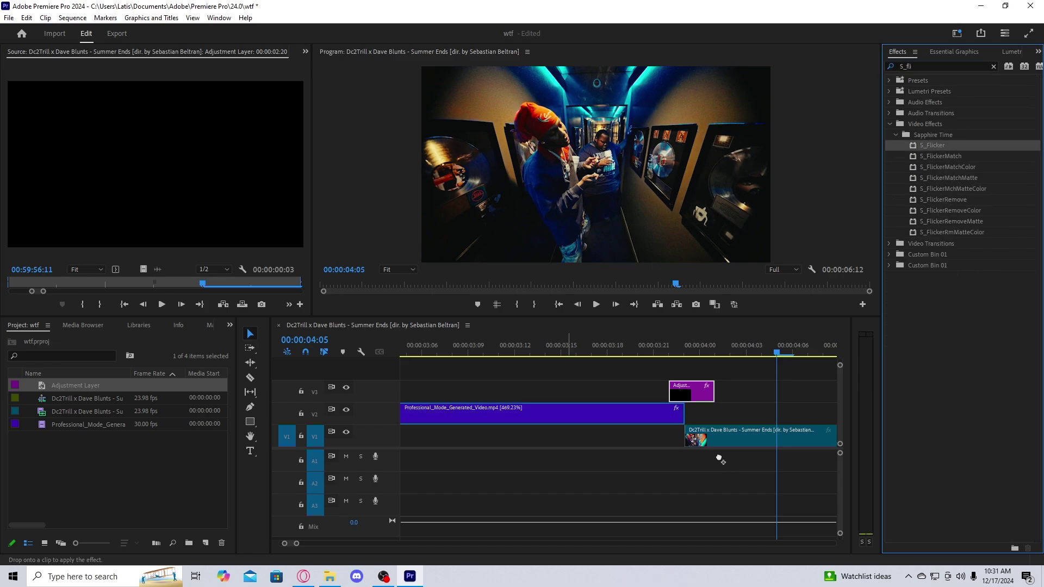
Set the S_Flicker amplitude on the generated clip to 0.4 and play back the whole transition from before the first clip's end
left_click(577, 351)
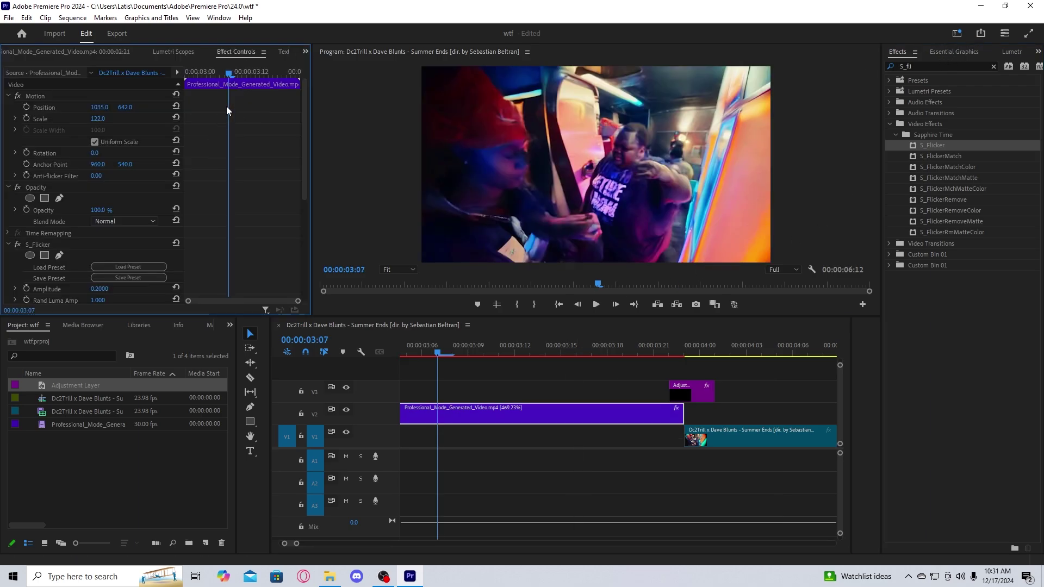
left_click(104, 291)
left_click(117, 280)
left_click_drag(460, 350, 497, 357)
key("space")
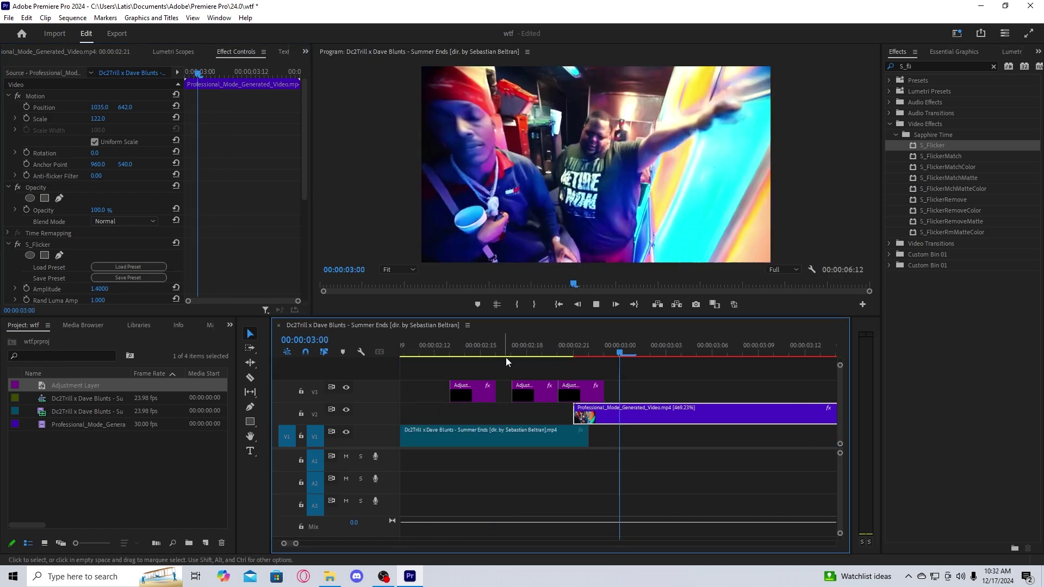
key("space")
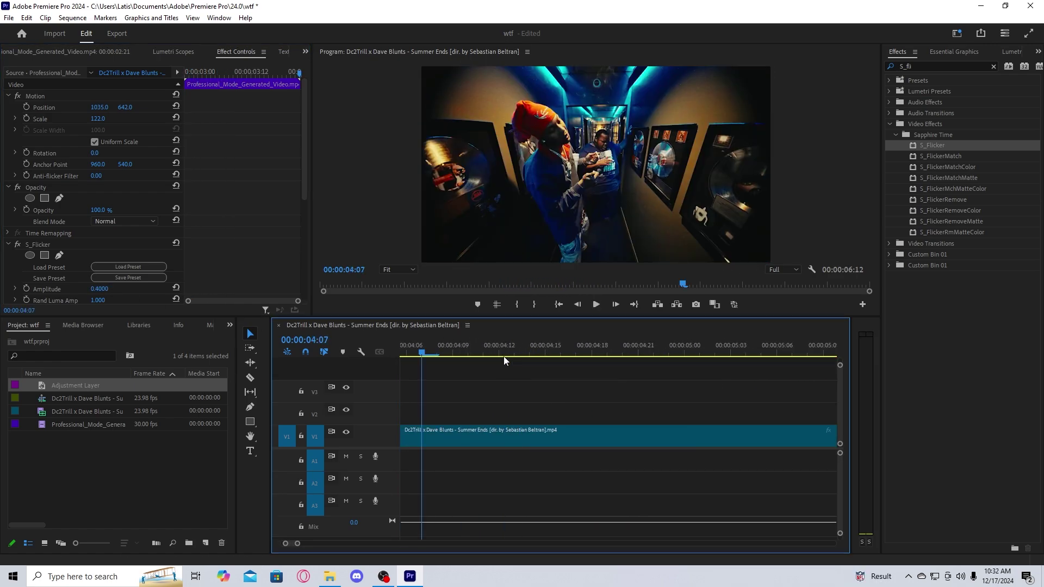
left_click_drag(457, 348, 408, 346)
key("space")
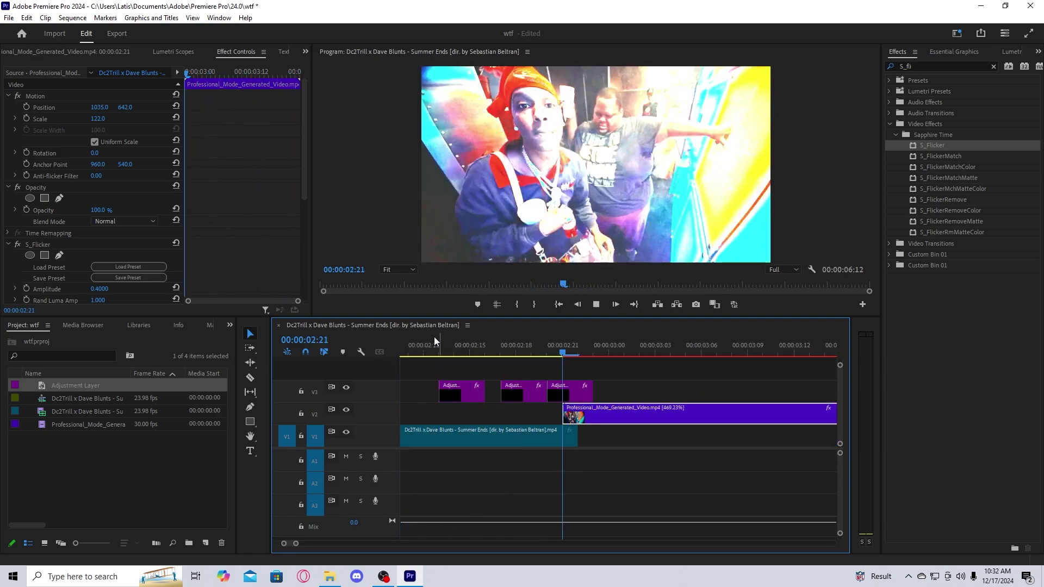
key("space")
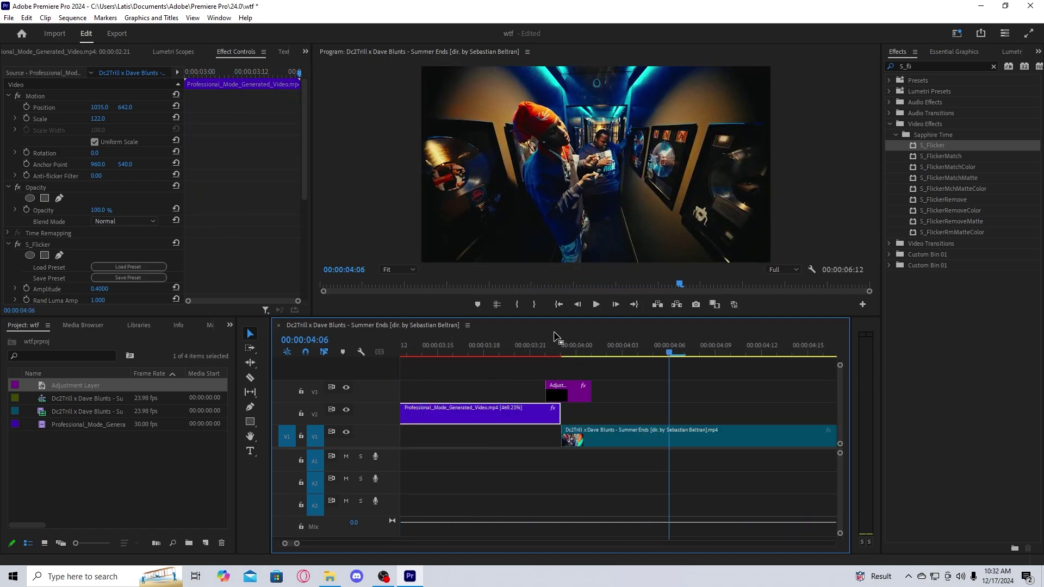